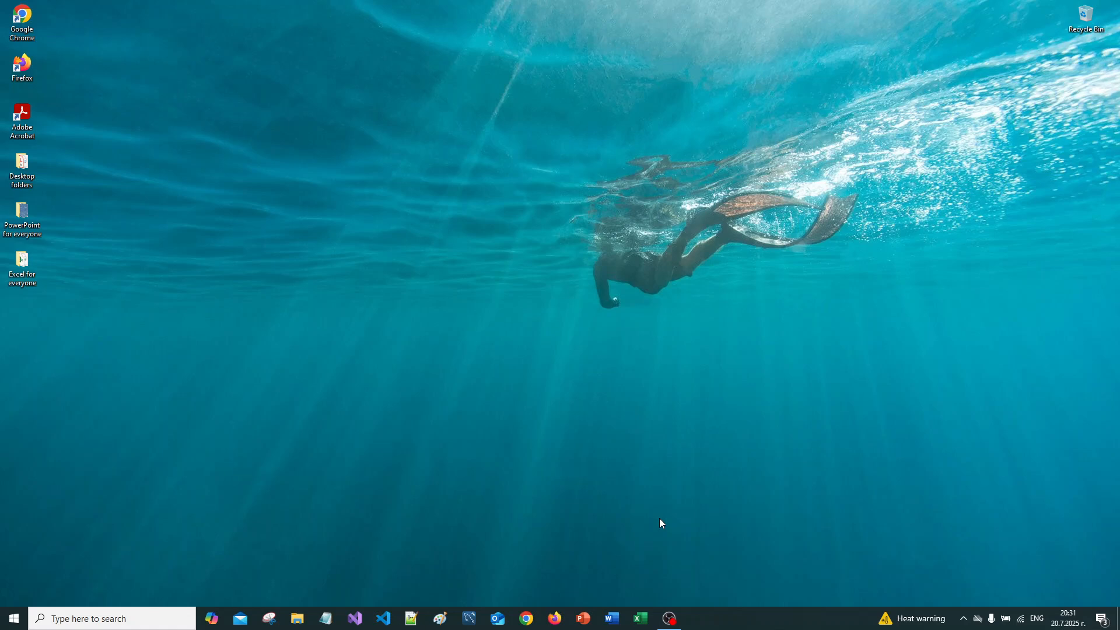
Step: Create a blank workbook in Excel and save it as Remove duplicates.xlsx in the Excel for everyone folder
left_click(640, 619)
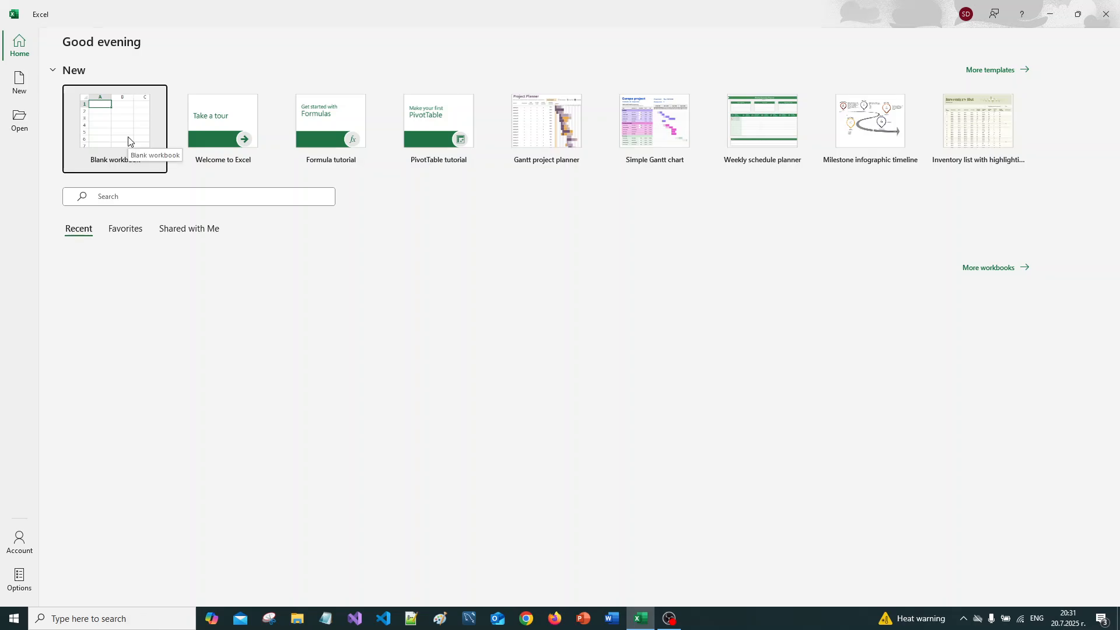
left_click(129, 141)
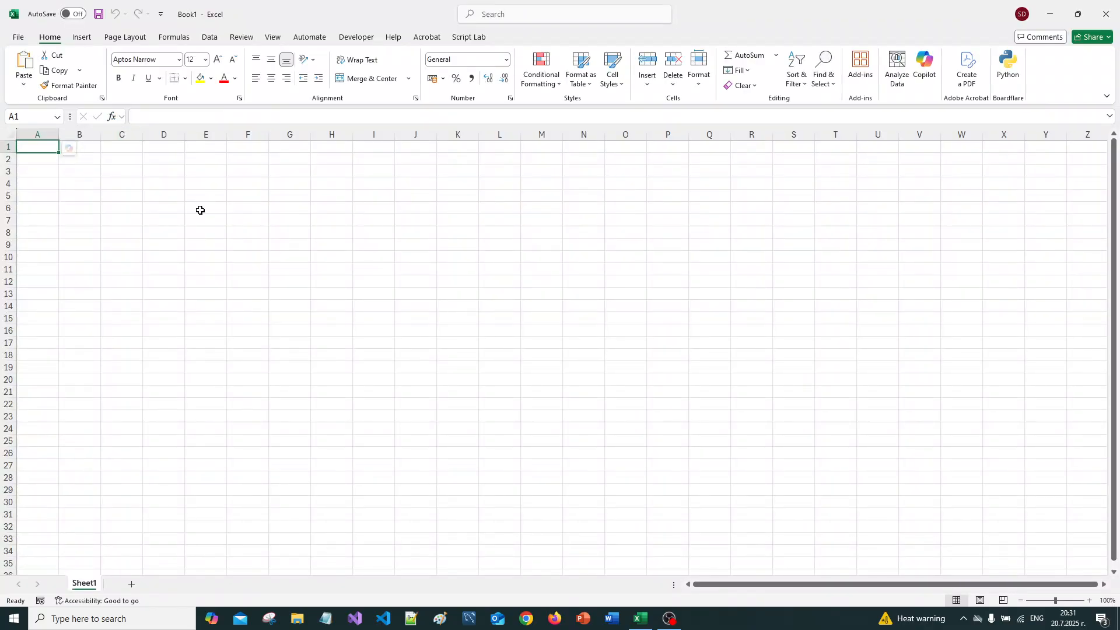
key("F12")
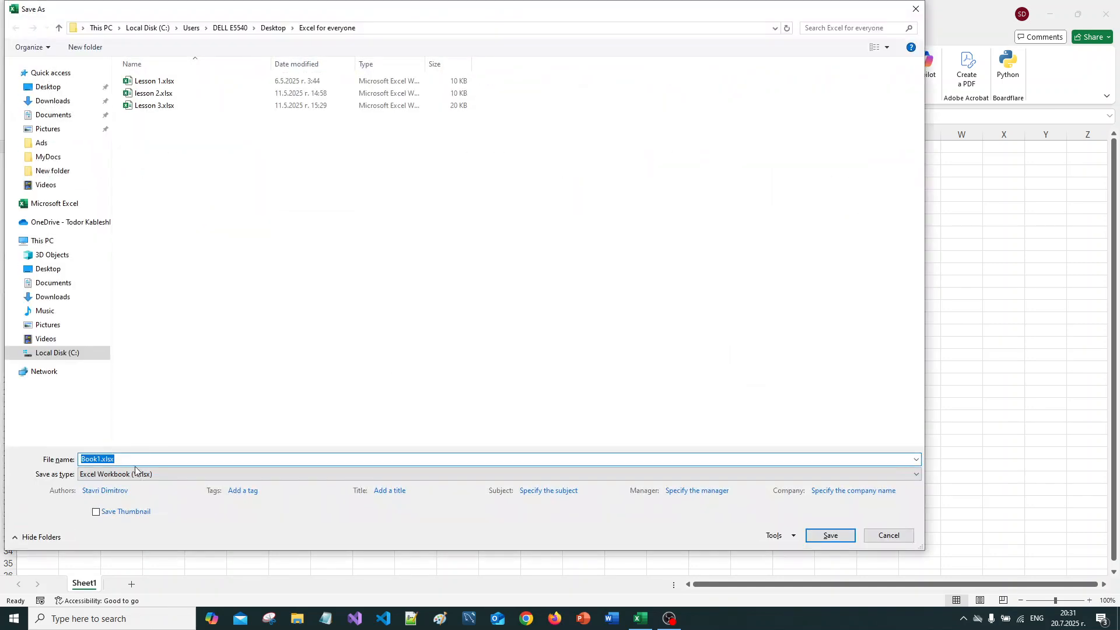
double_click(102, 459)
type("Remove du")
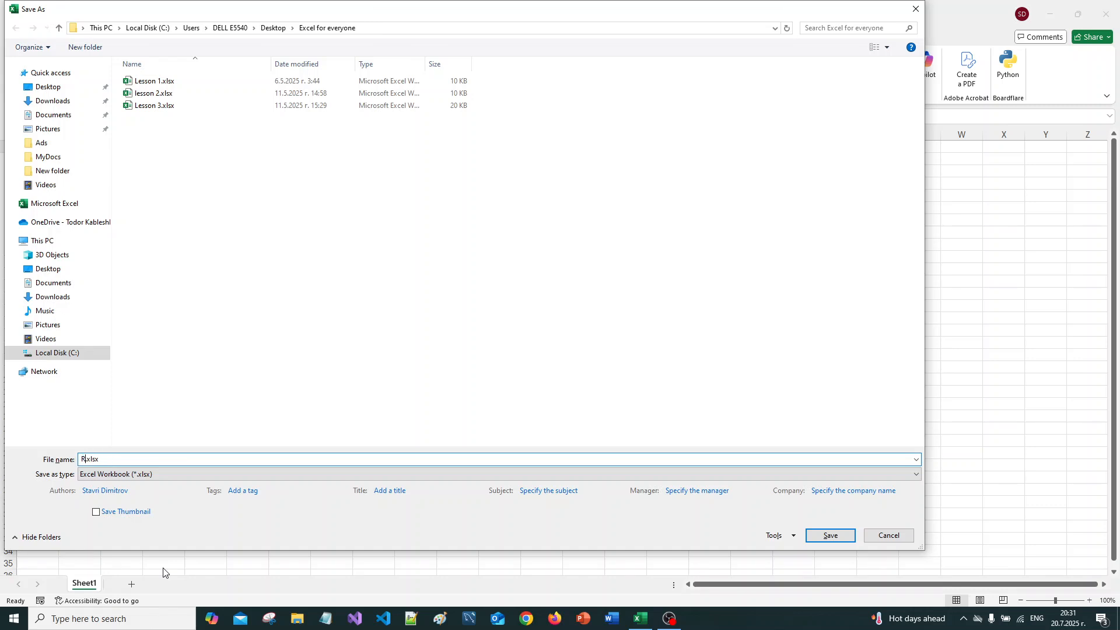
type("plicates")
left_click(830, 536)
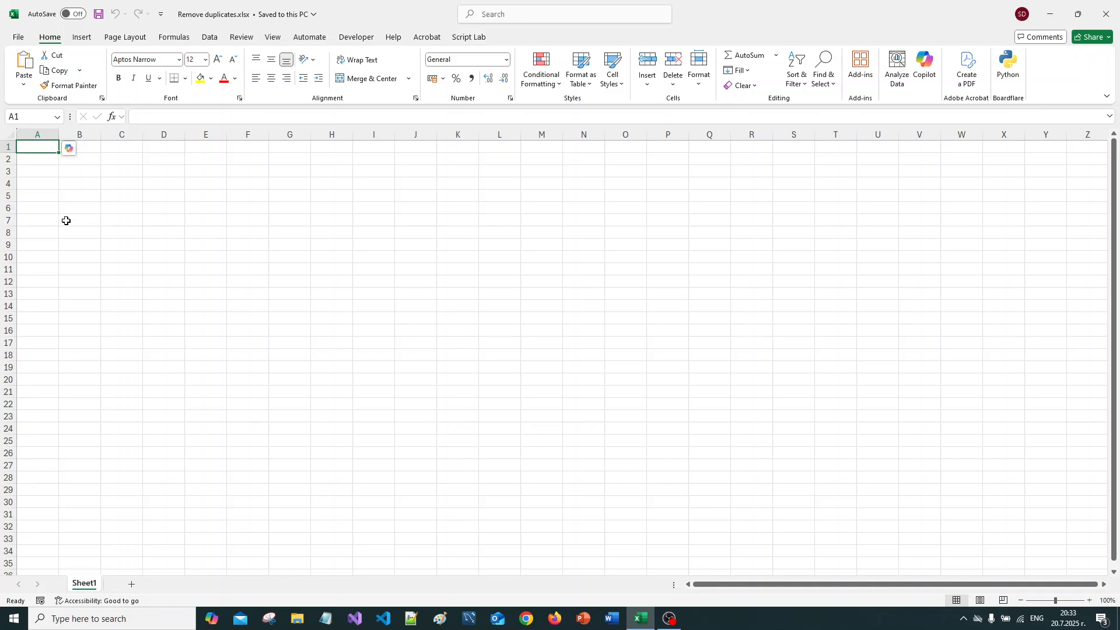
Step: Enter the column headers PersonId, First Name and Last Name in cells A1 to C1
type("Person")
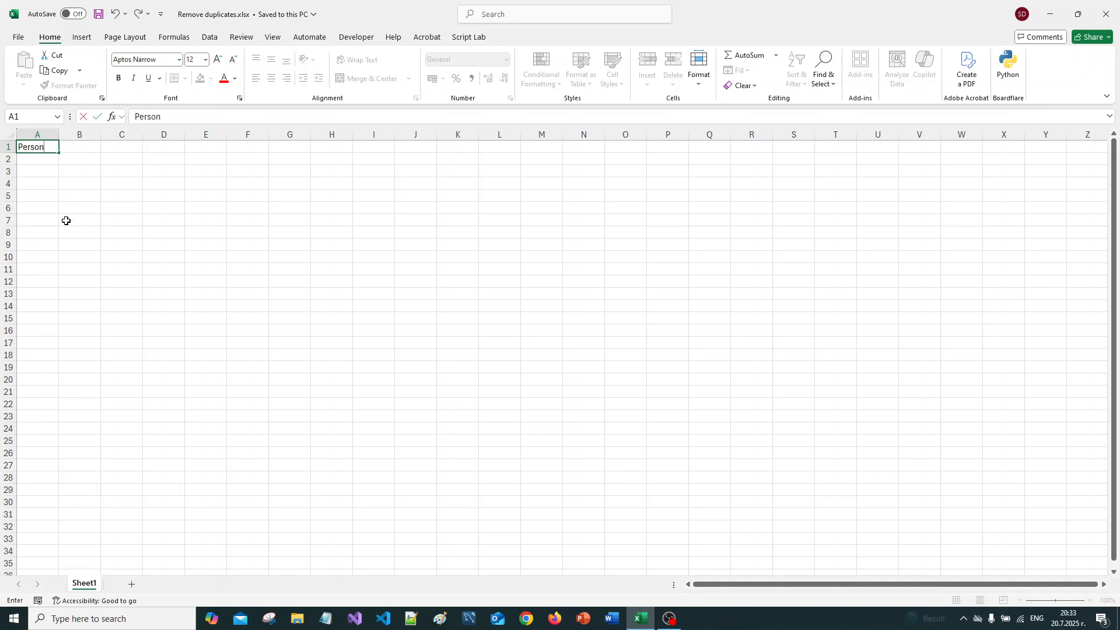
type("Id")
key("Tab")
type("First")
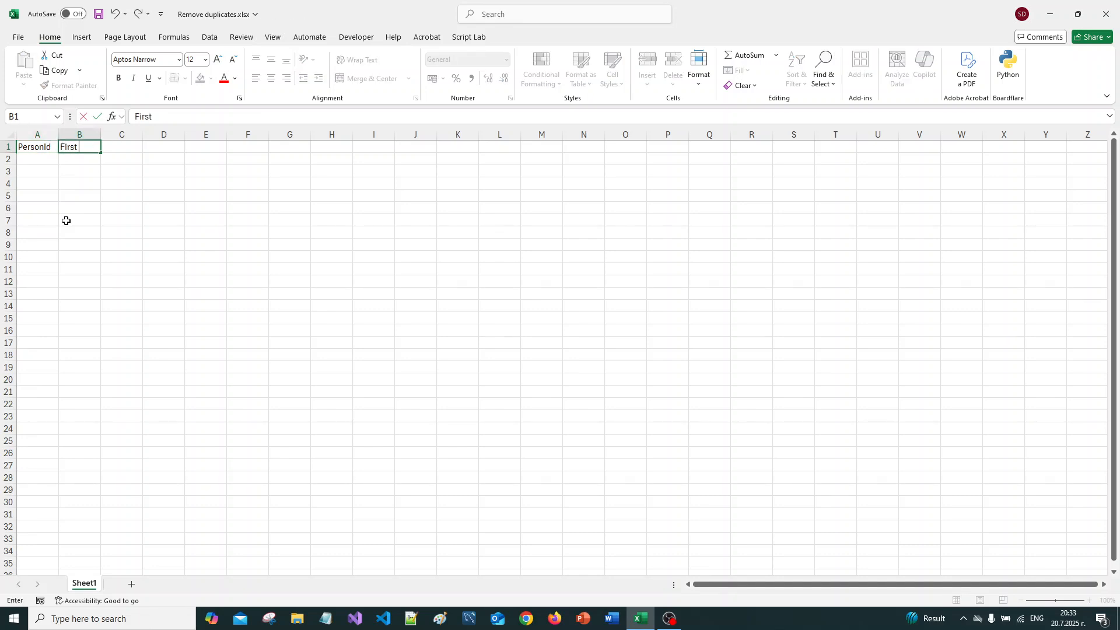
type(" Name")
key("Tab")
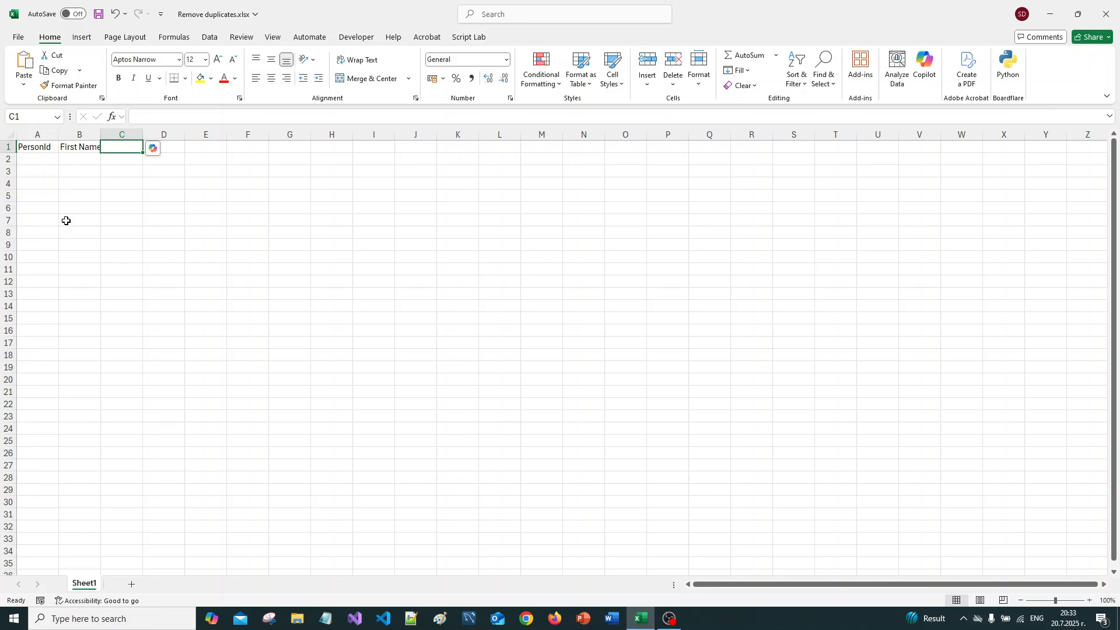
type("Last Name")
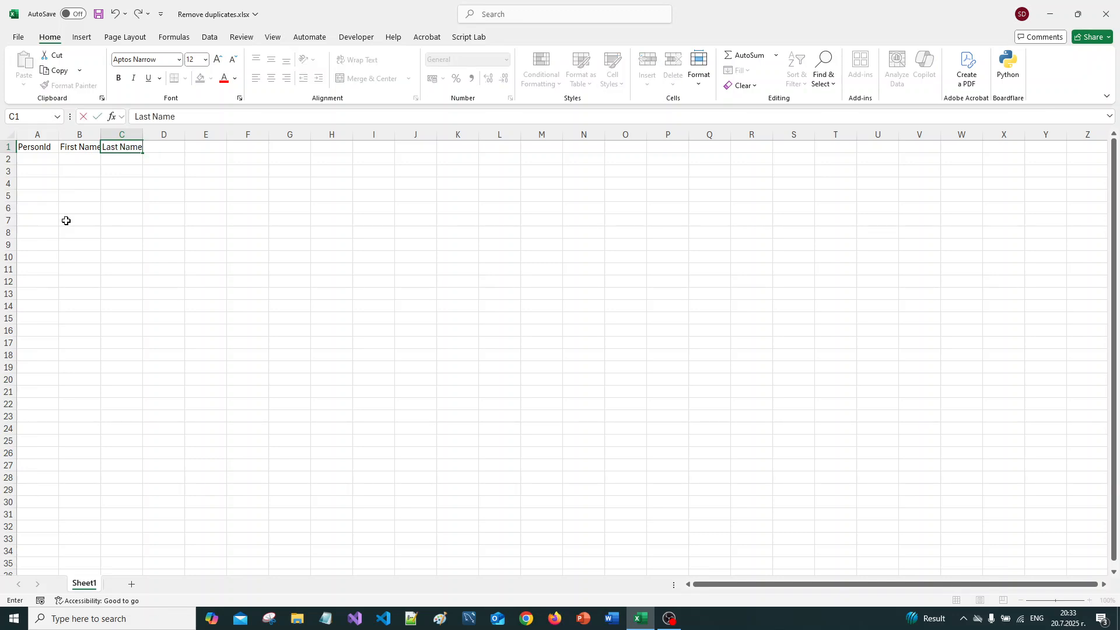
key("Tab")
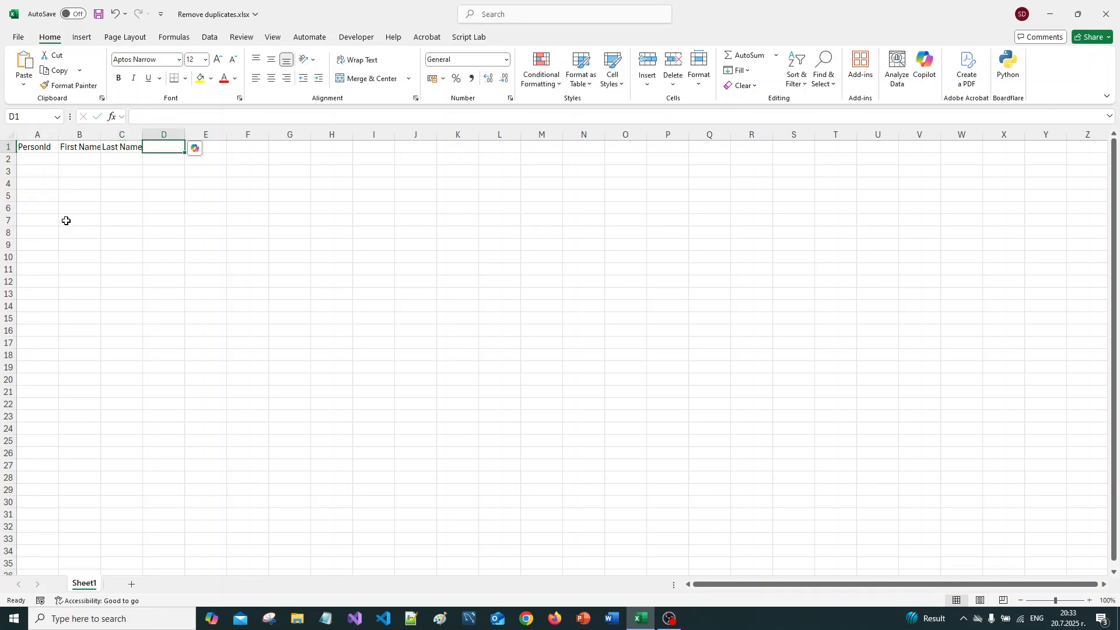
Step: Enter the headers Years of Experience in cell D1 and Salaly in cell E1
type("Year")
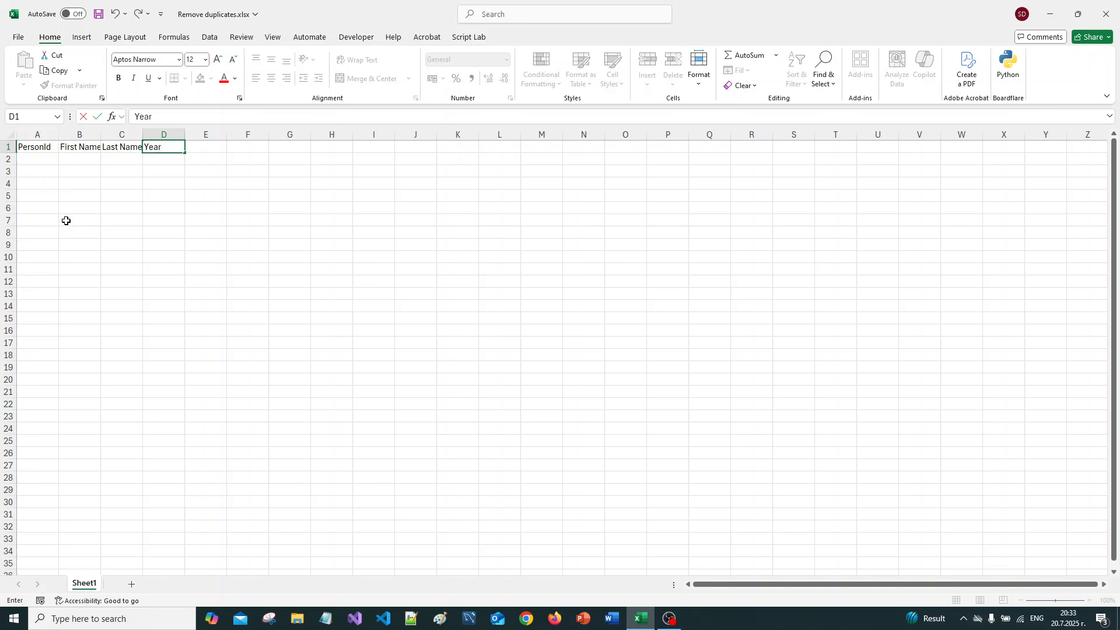
type("s of Experience")
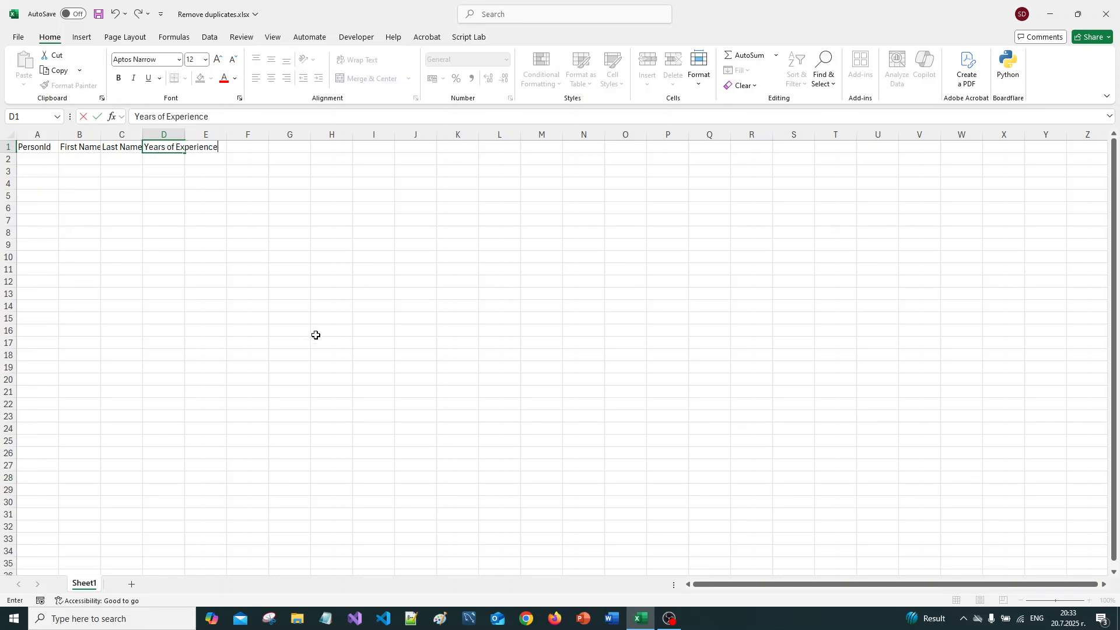
left_click(199, 233)
left_click(203, 145)
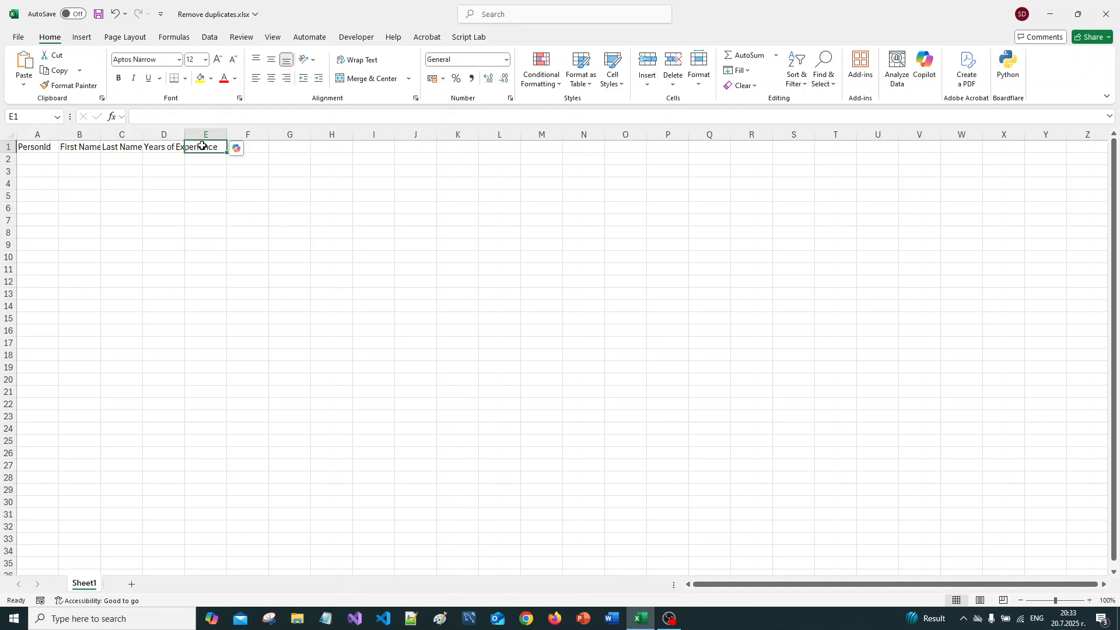
type("Salal")
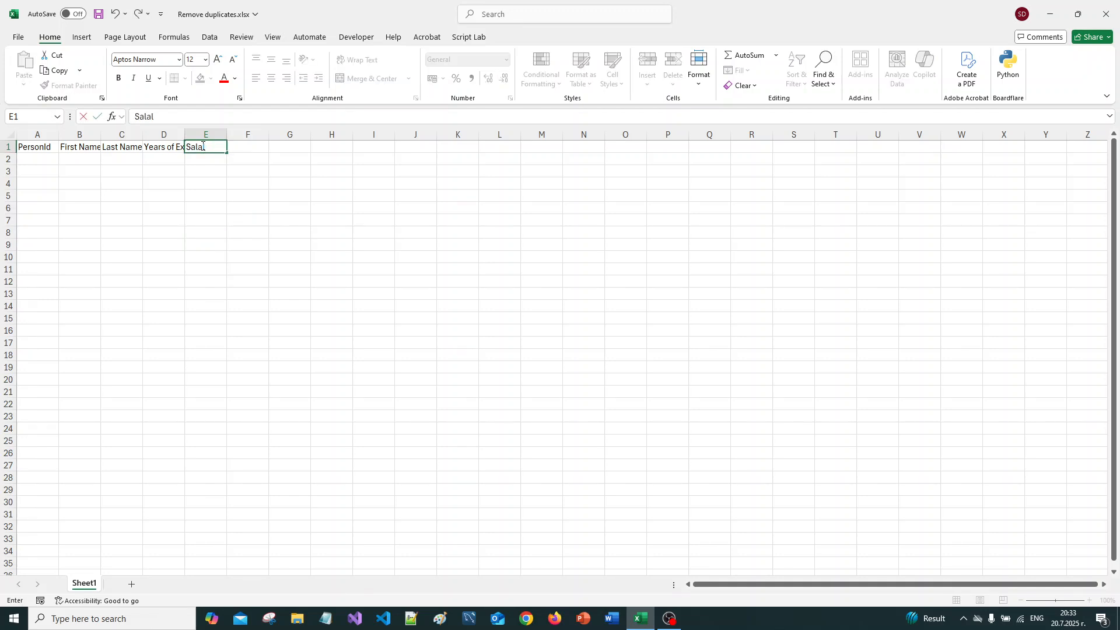
type("ry")
key("Return")
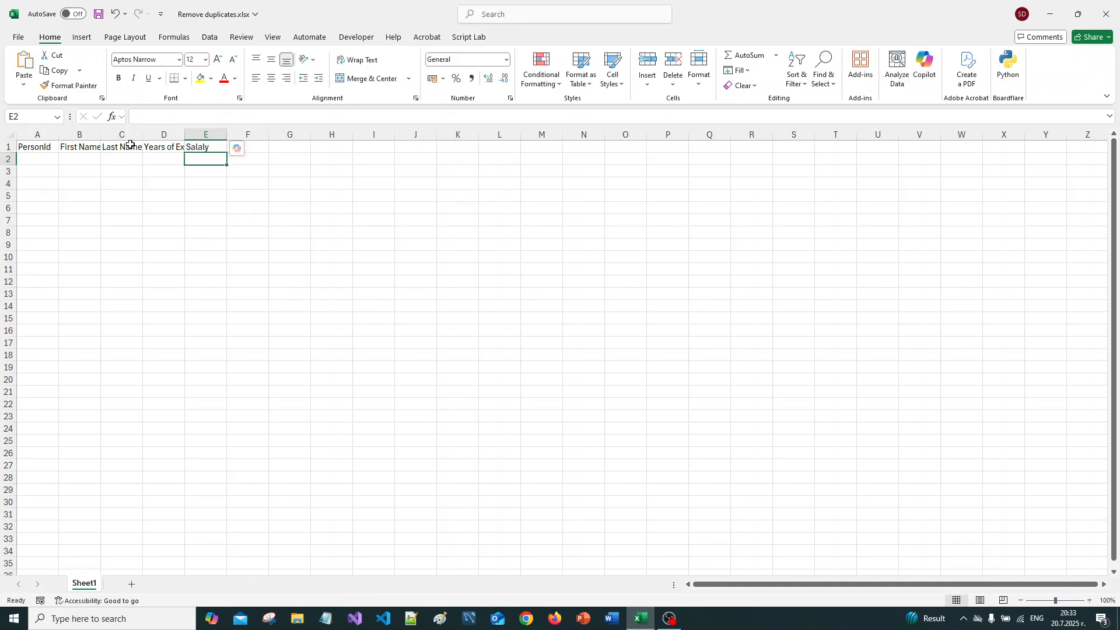
Step: AutoFit the widths of columns A to E to their headers and save the workbook
left_click_drag(38, 134, 212, 132)
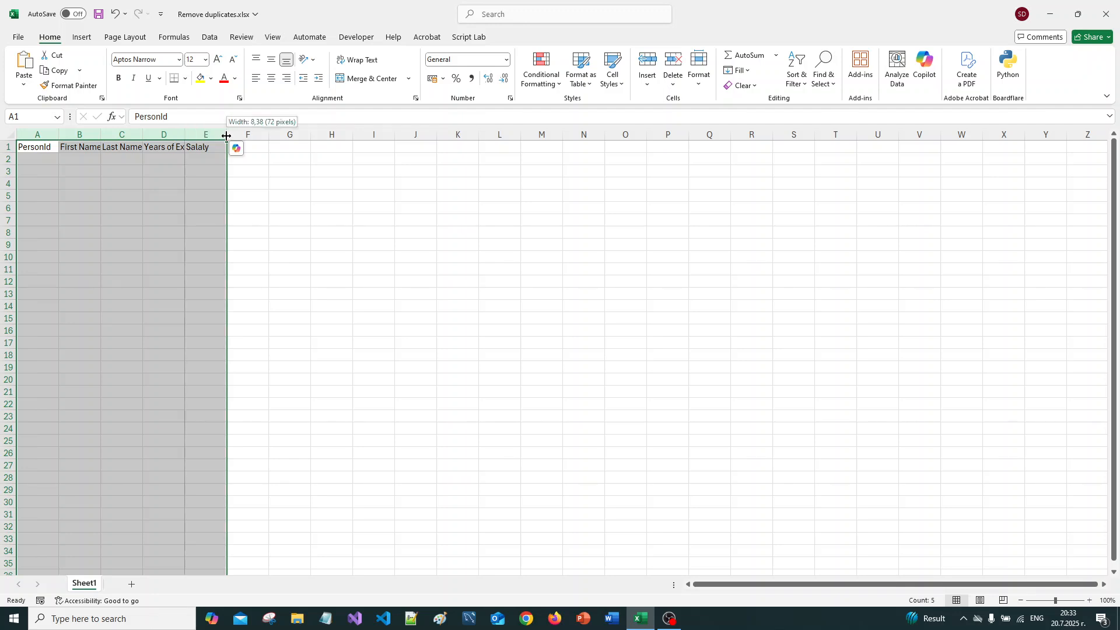
double_click(227, 137)
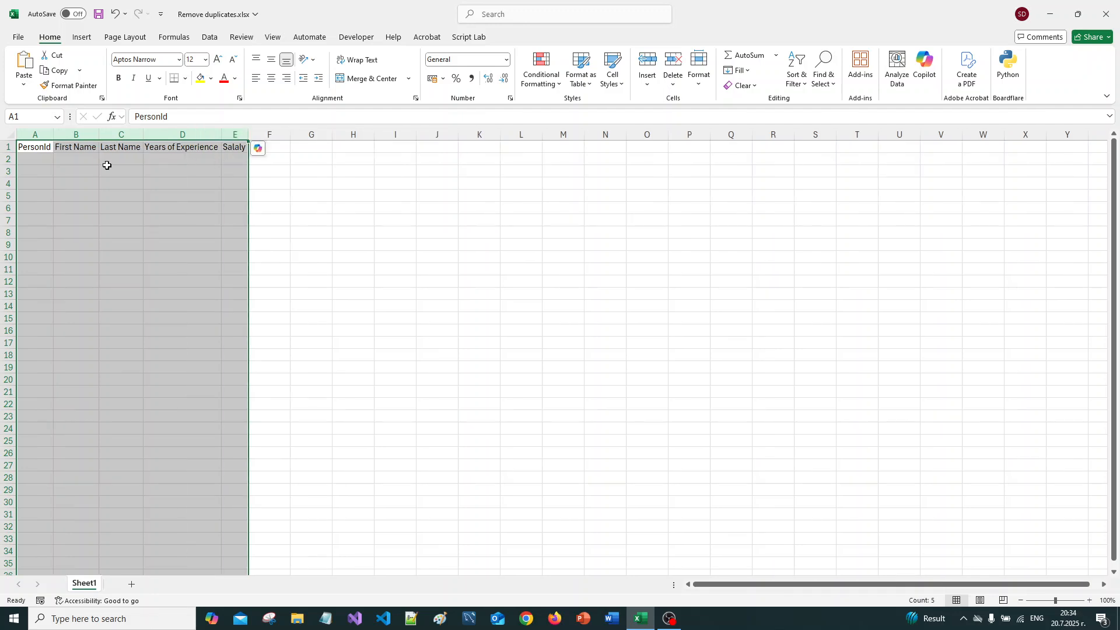
left_click(29, 148)
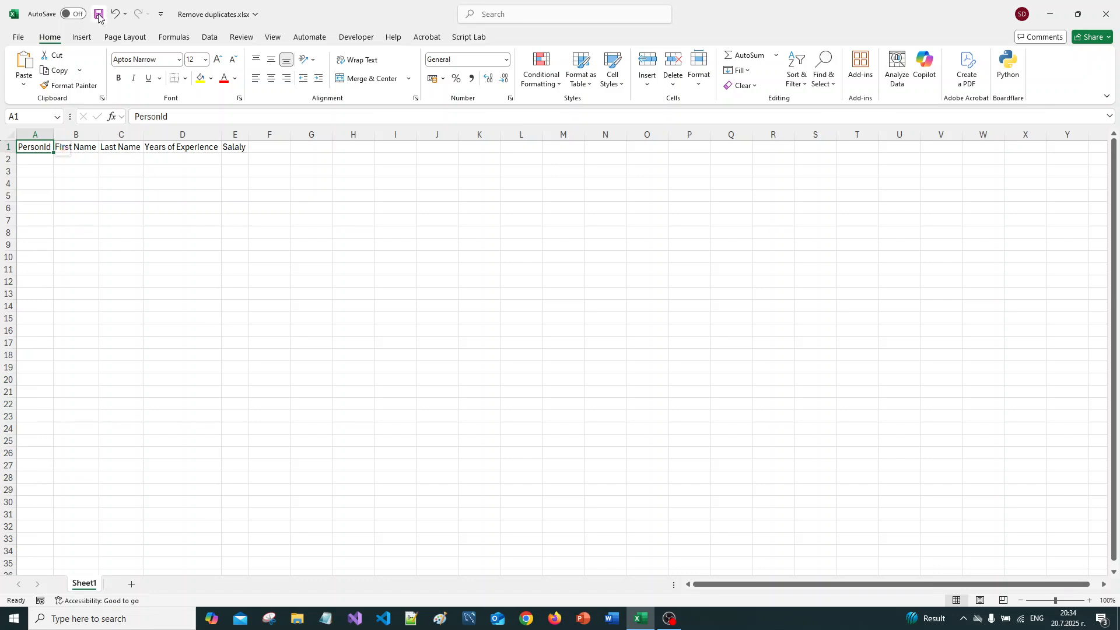
left_click(99, 15)
Step: Start the first record in row 2 with PersonId 1 and the person's first and last name
left_click(36, 158)
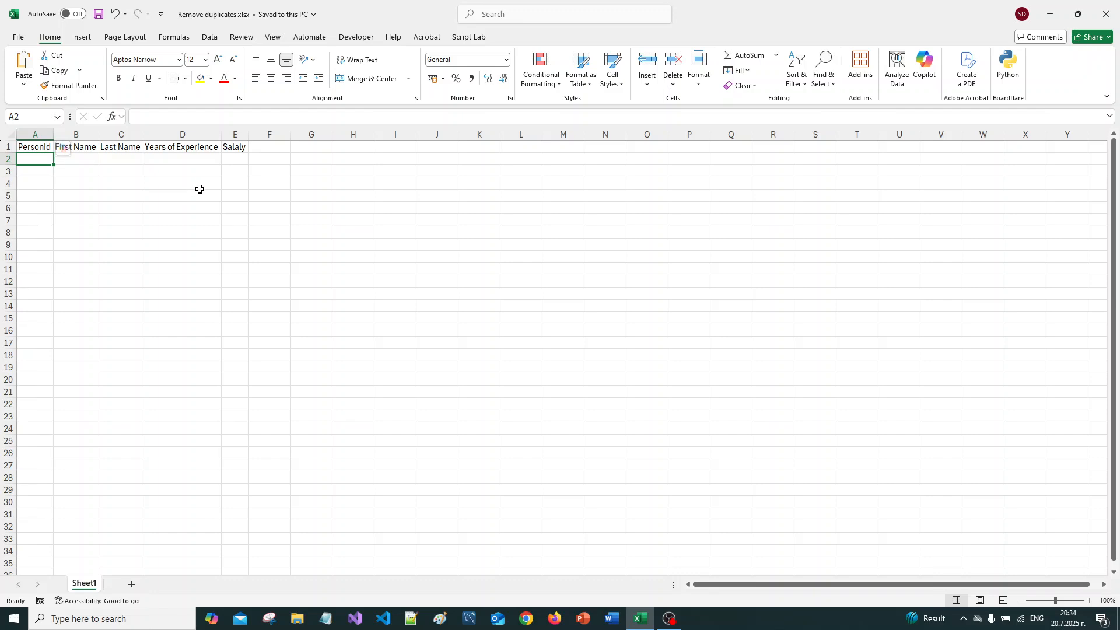
type("1")
key("Tab")
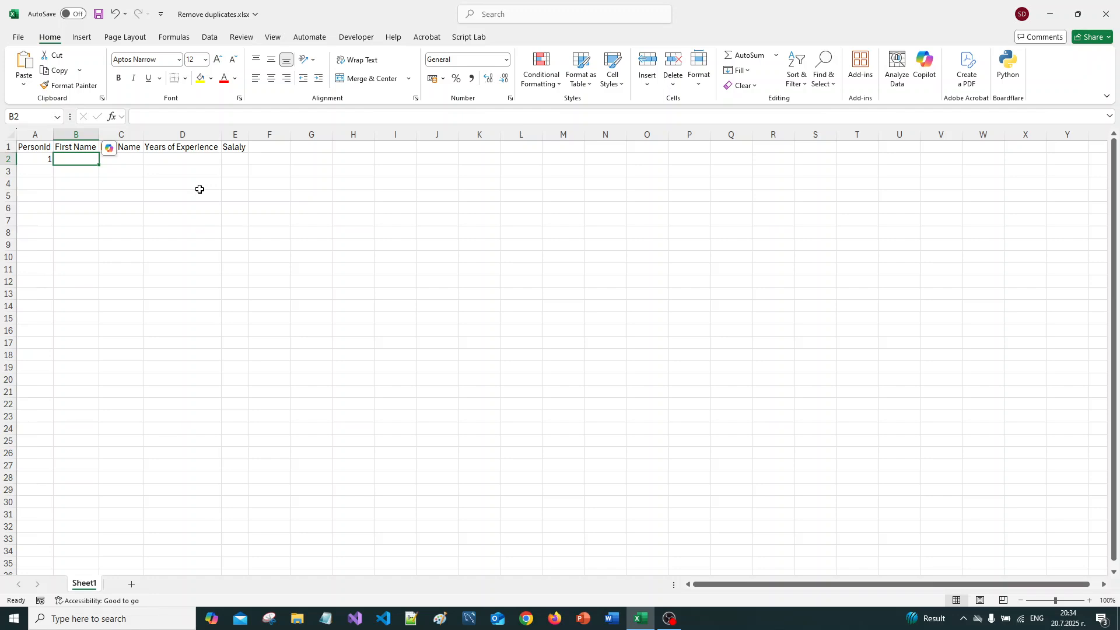
type("Jack")
key("Tab")
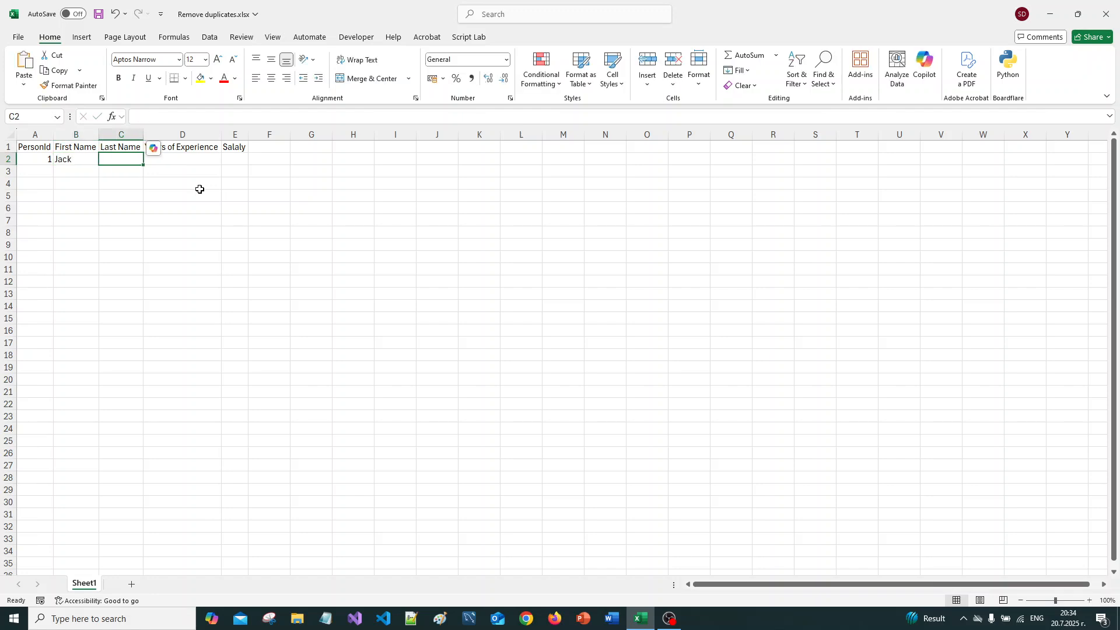
type("Jackson")
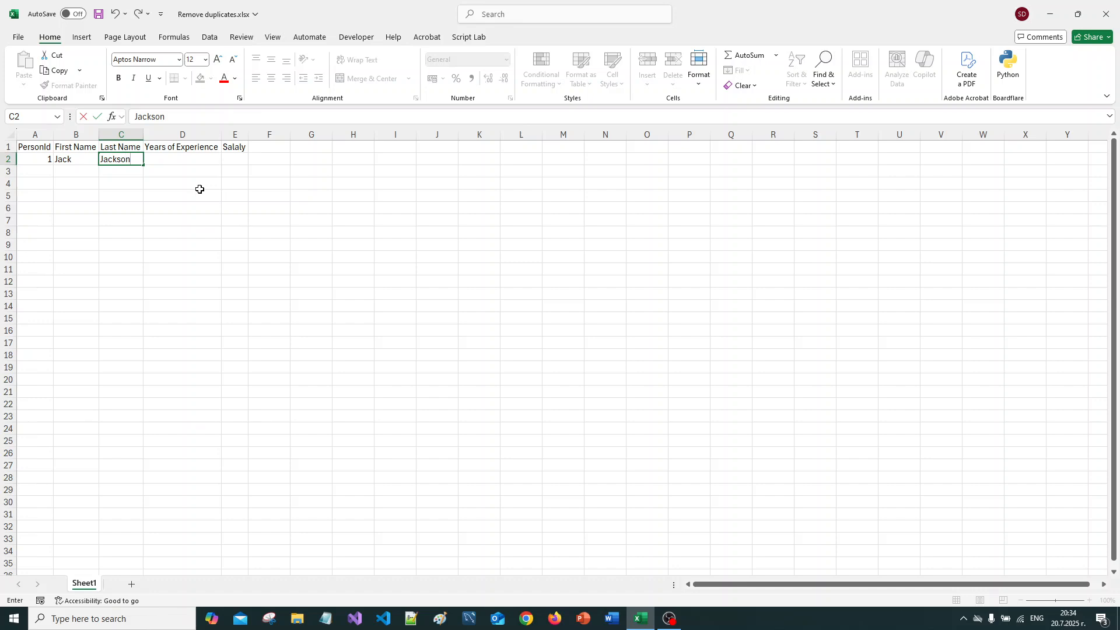
key("Tab")
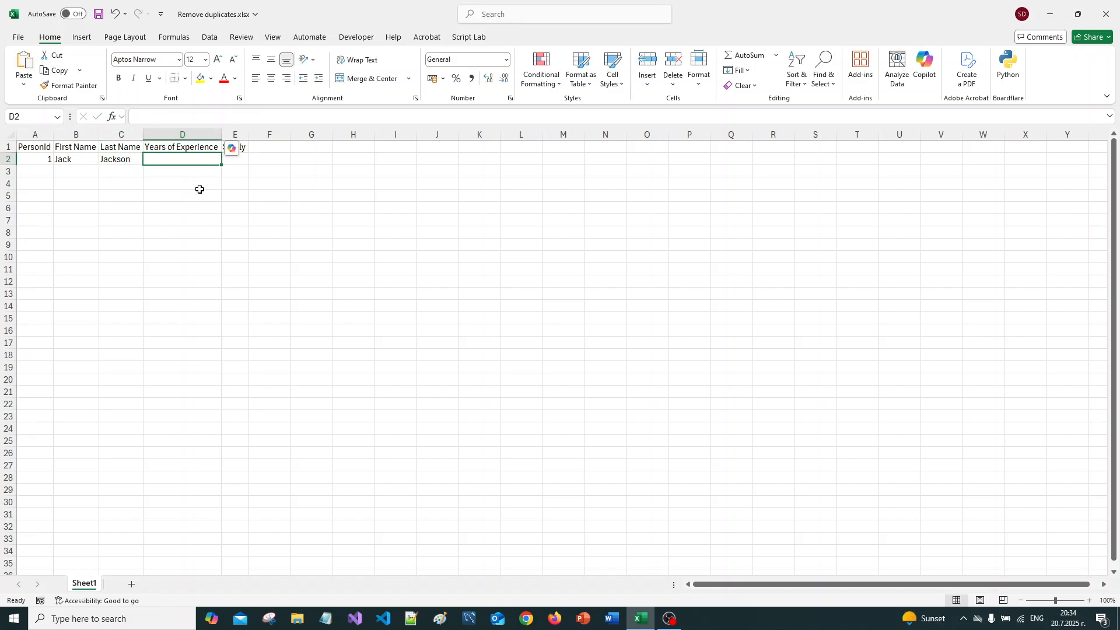
Step: Complete the record in row 2 with 7 years of experience and a salary of 2500
type("7")
key("Tab")
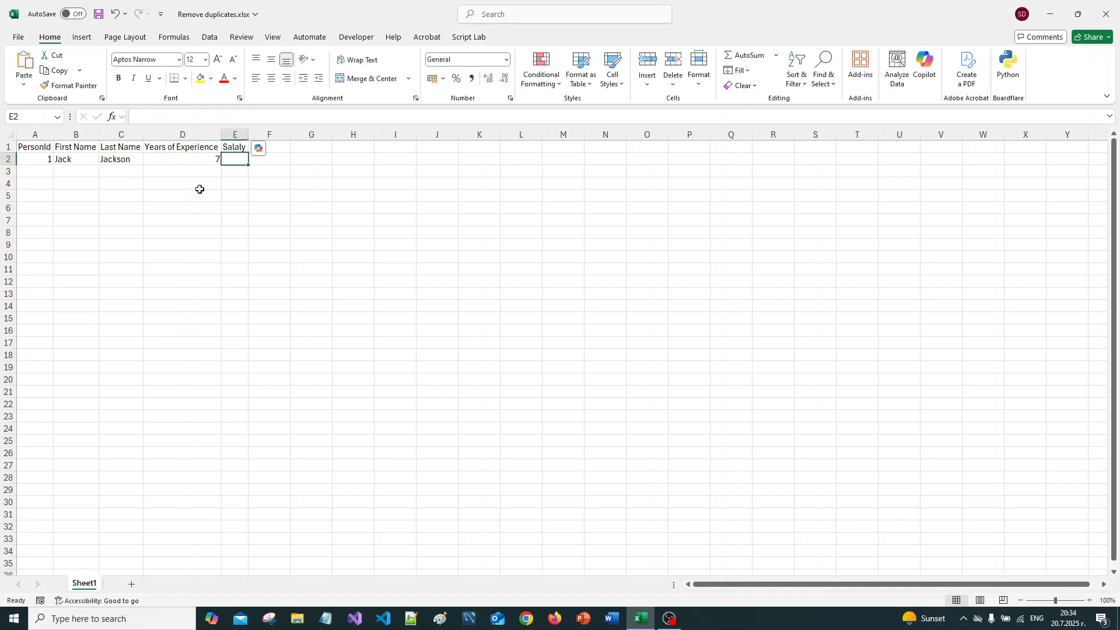
type("25")
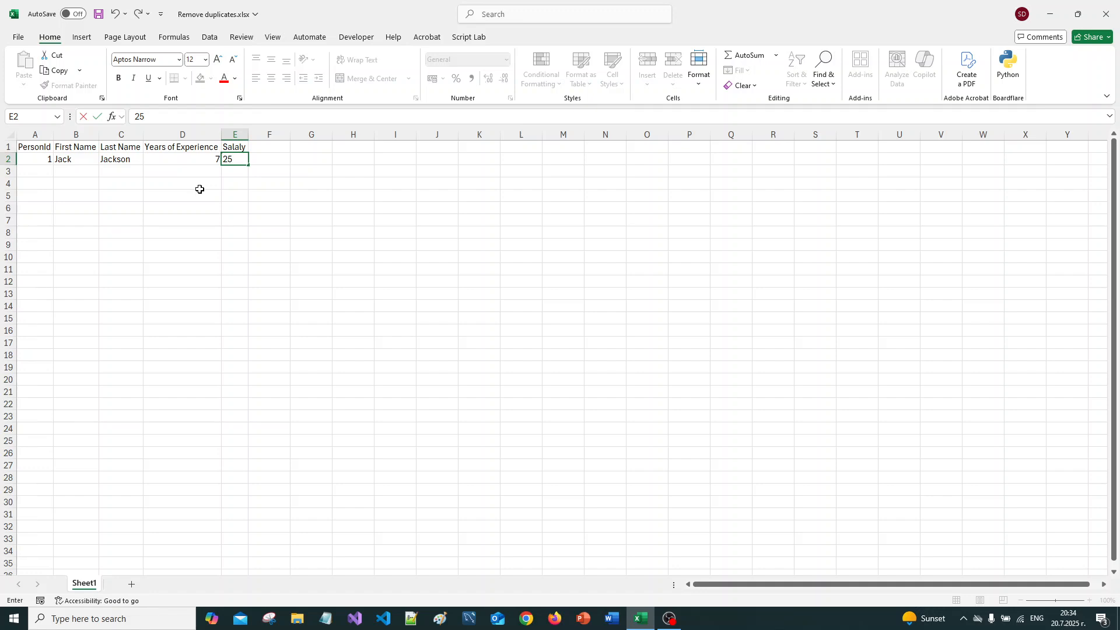
type("00")
key("Return")
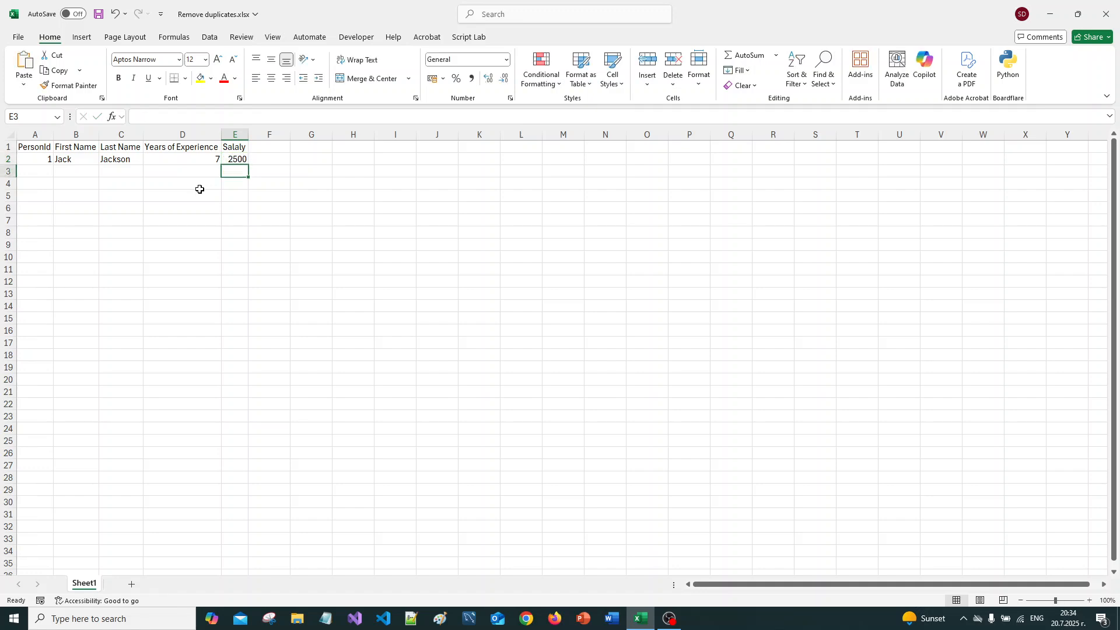
Step: Change the header in cell E1 to "Salaly, USD" and AutoFit column E to it
left_click(240, 148)
left_click(183, 117)
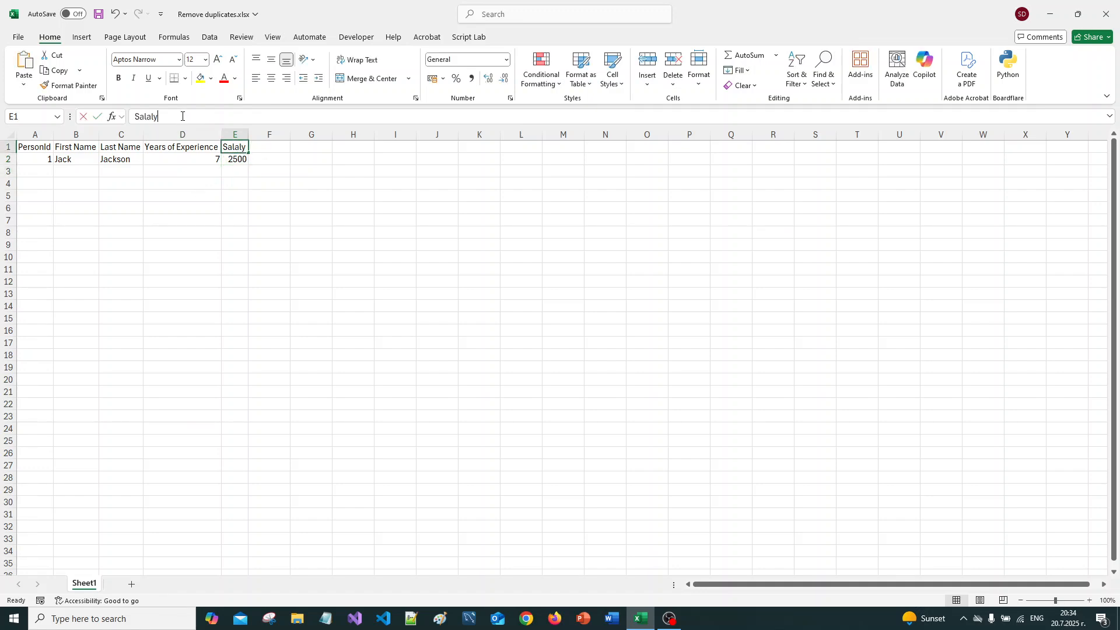
type(", USD")
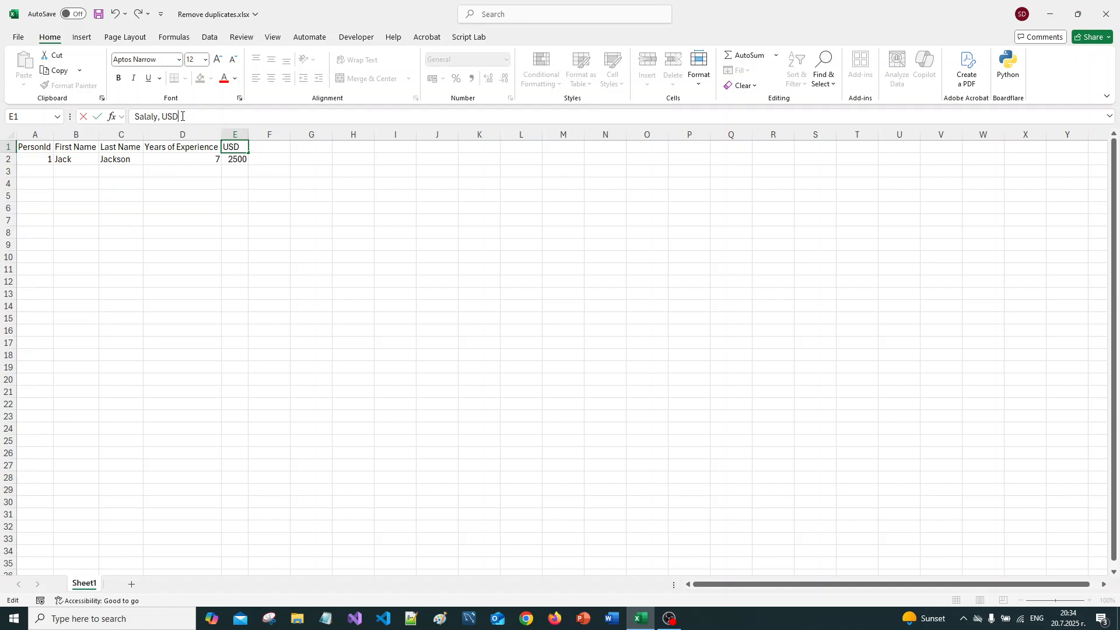
key("Return")
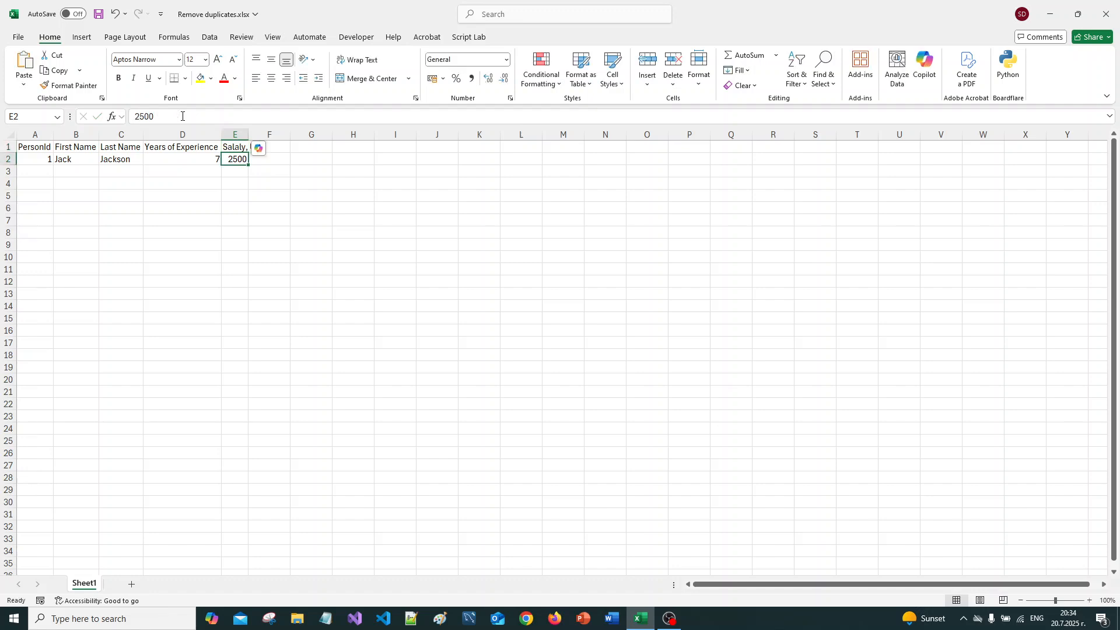
double_click(249, 135)
Step: Save the workbook and start the record in row 3 with PersonId 2 and the person's first and last name
left_click(33, 169)
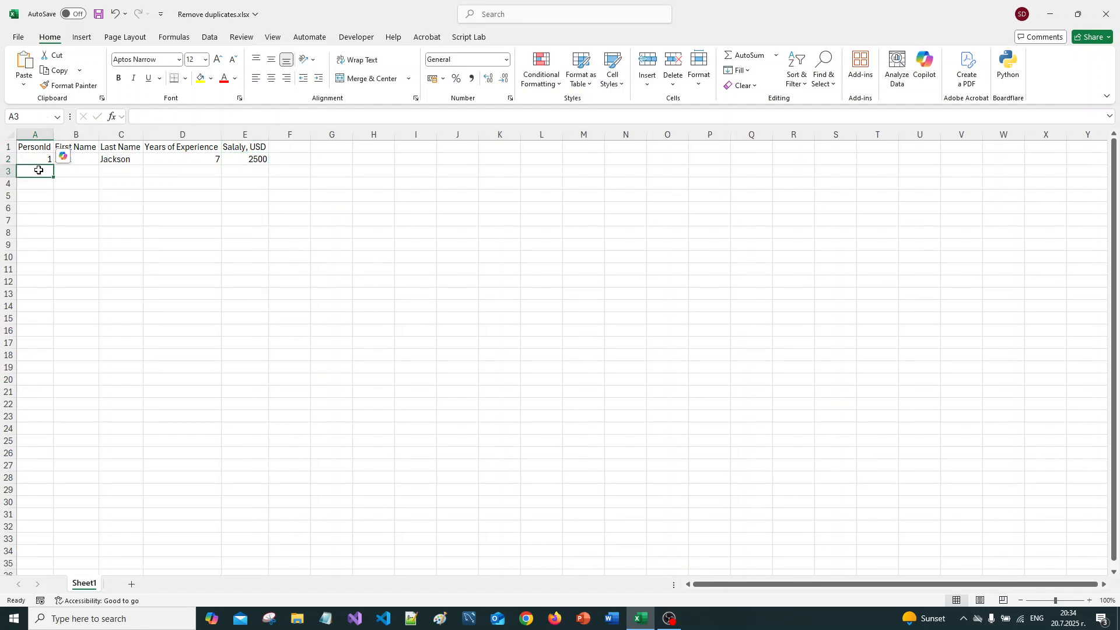
key("ctrl+s")
type("2")
key("Tab")
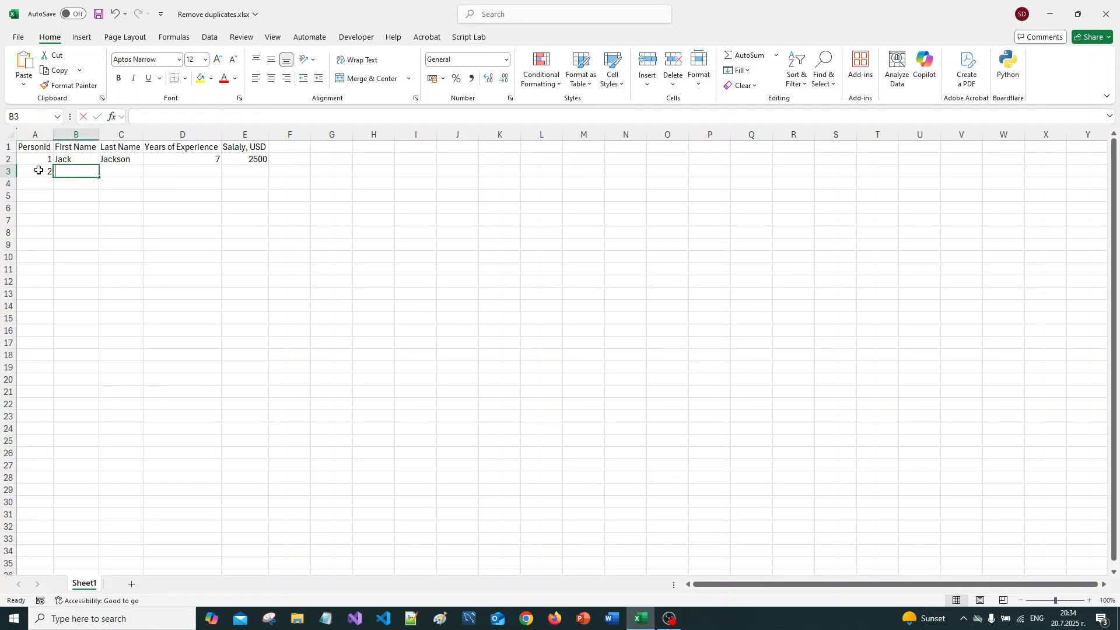
type("Joh")
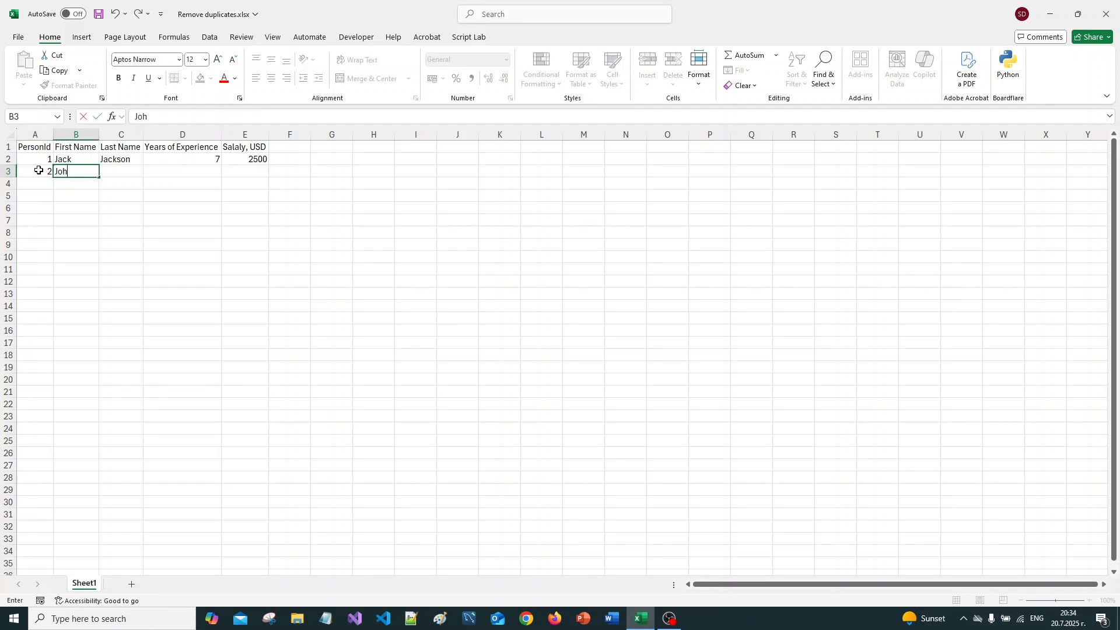
type("n")
key("Tab")
type("Smith")
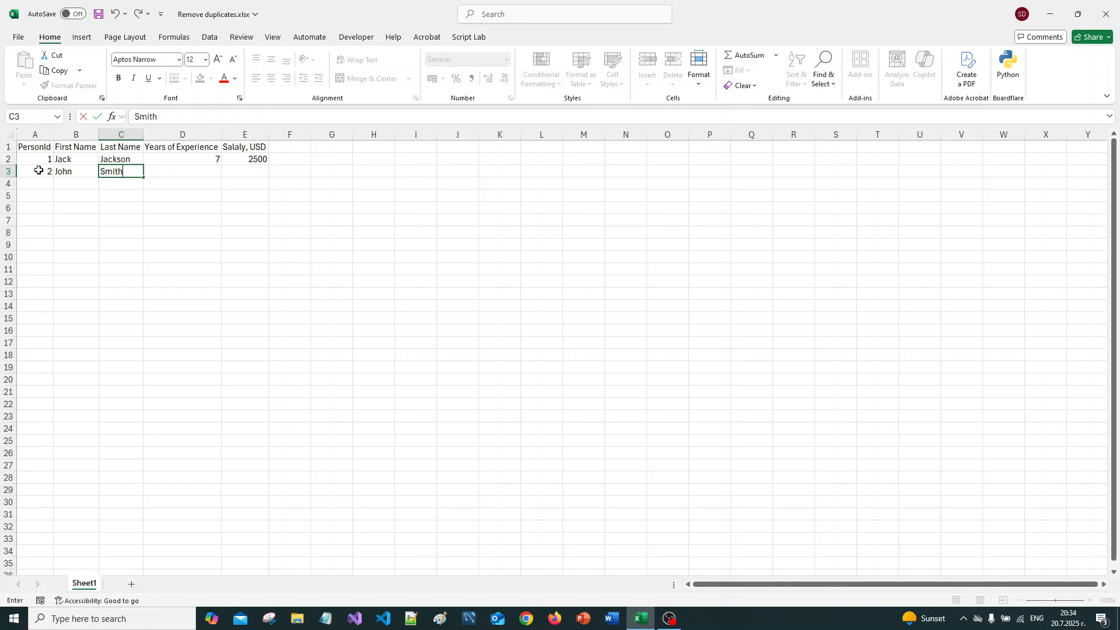
key("Tab")
Step: Complete the record in row 3 with 10 years of experience and a salary of 5000
type("10")
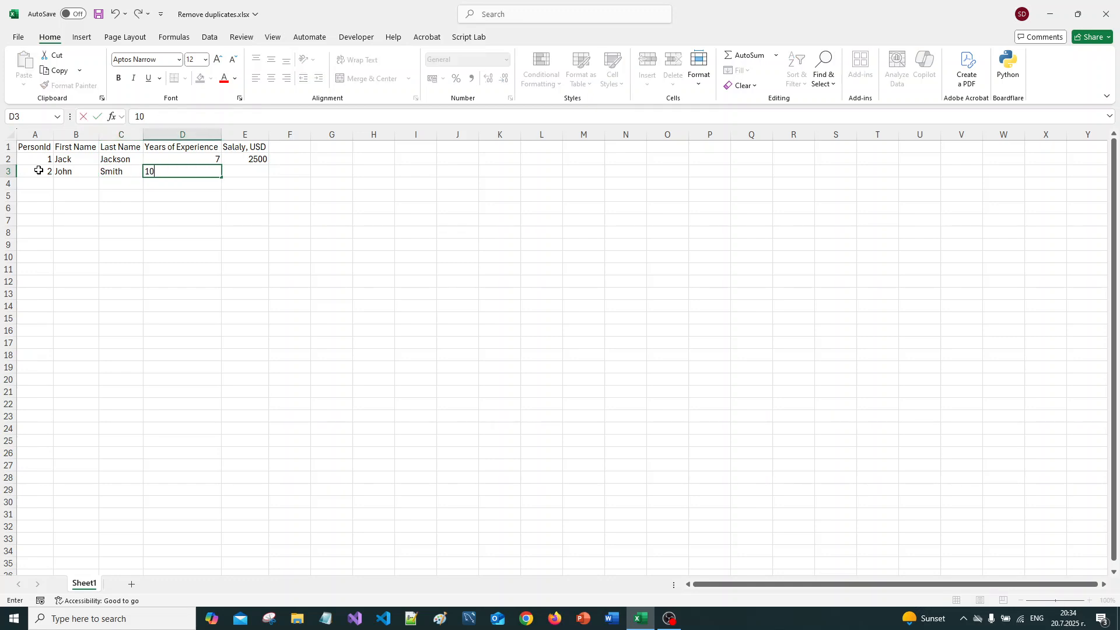
key("Tab")
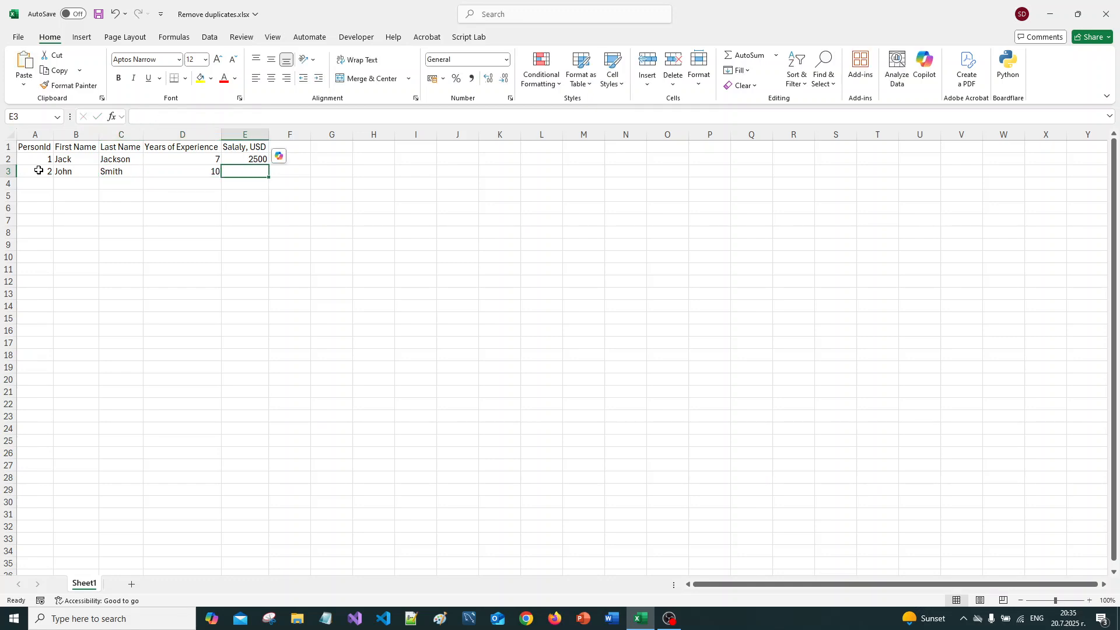
type("5000")
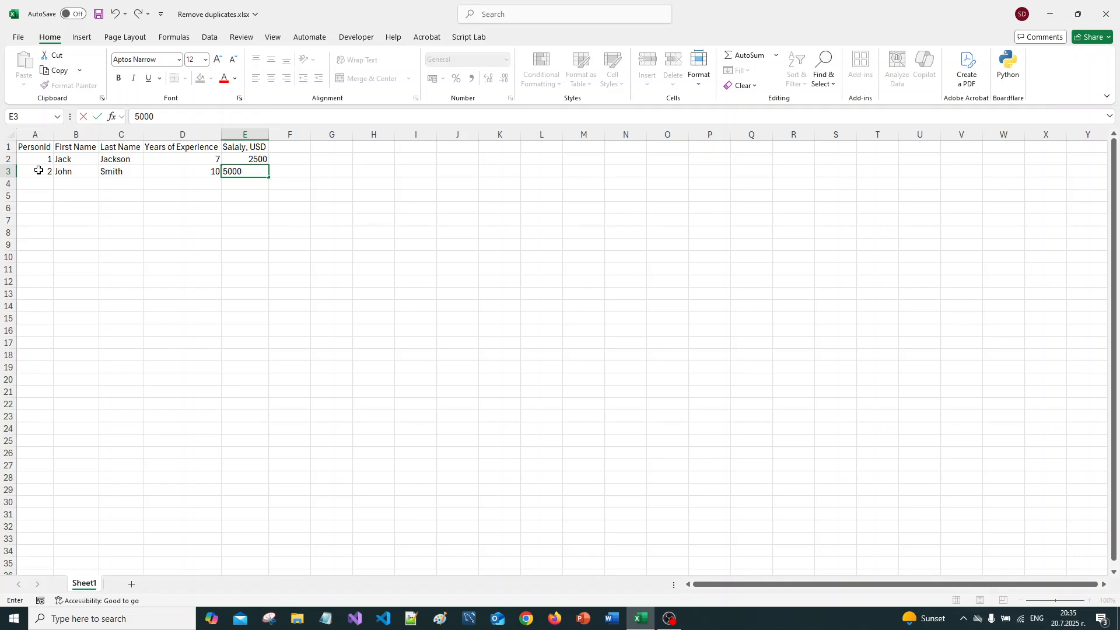
key("Return")
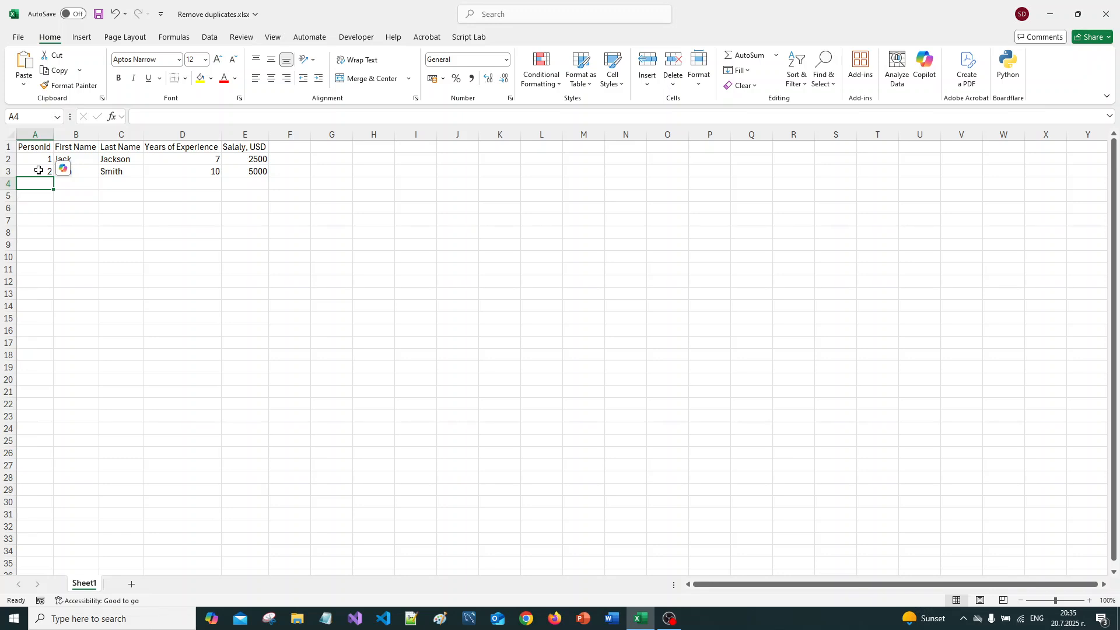
Step: Start the record in row 4 with PersonId 3 and the person's first and last name
type("3")
key("Tab")
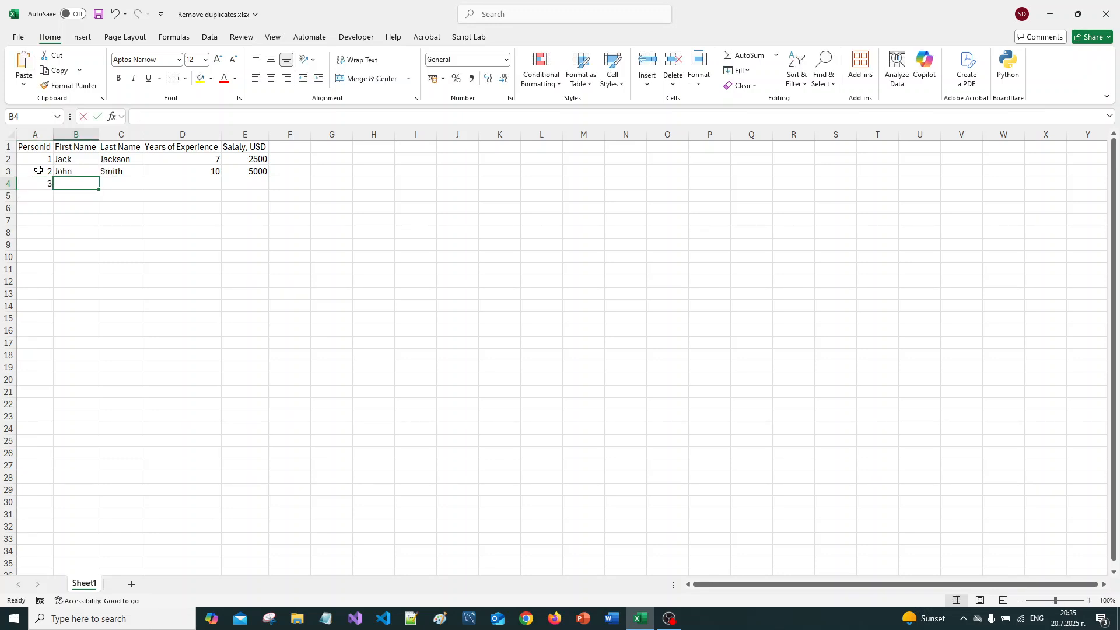
type("Jon")
key("Tab")
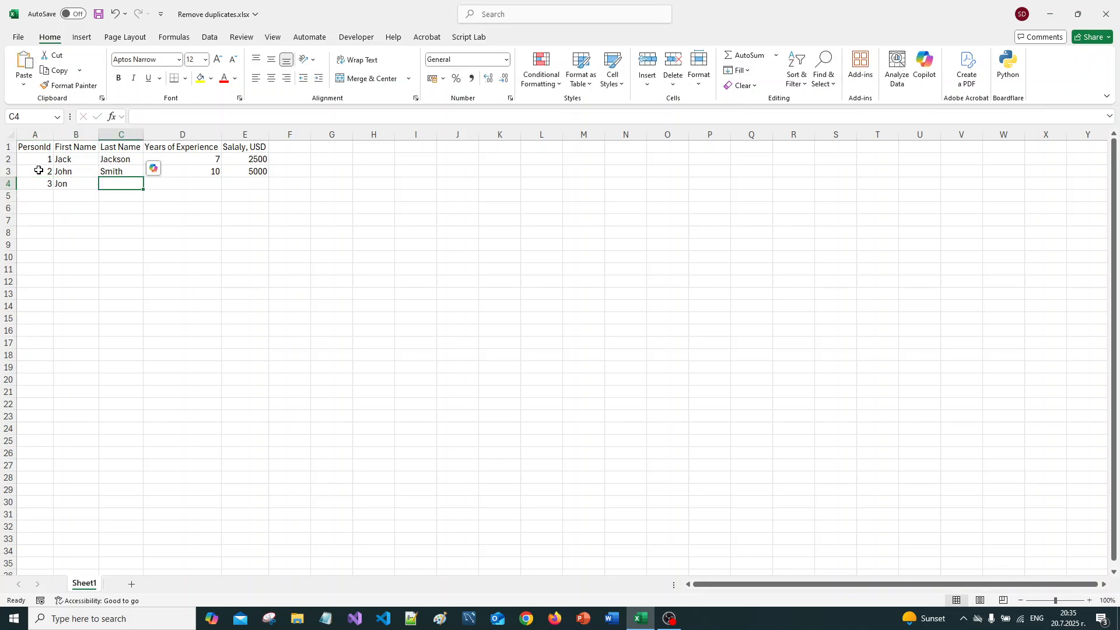
type("Doe")
key("Tab")
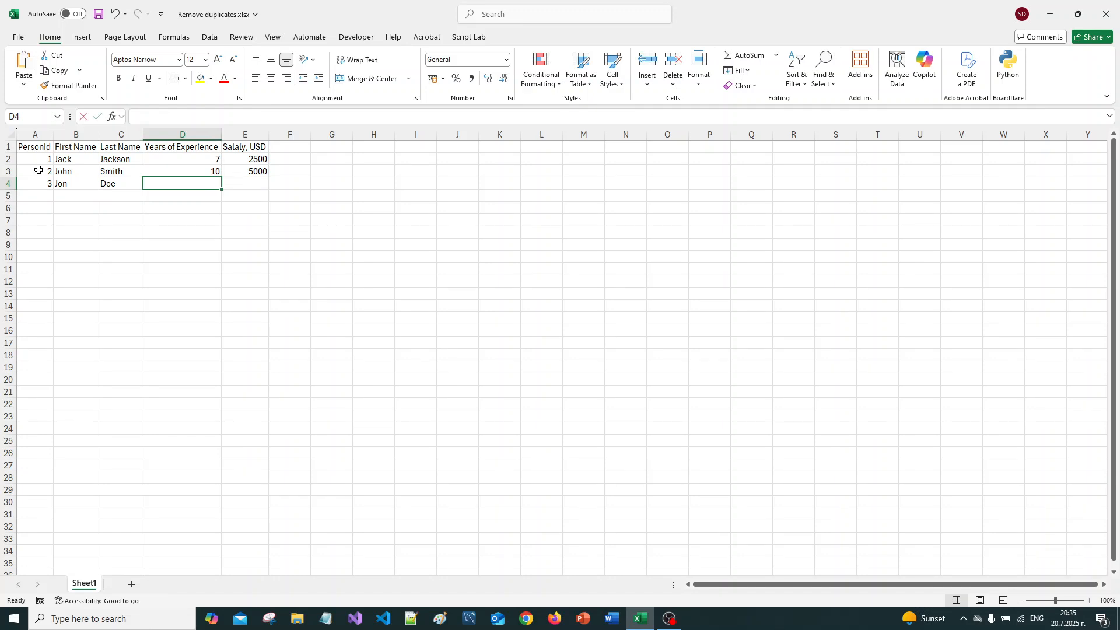
Step: Complete the record in row 4 with 5 years of experience and a salary of 1500
type("5")
key("Tab")
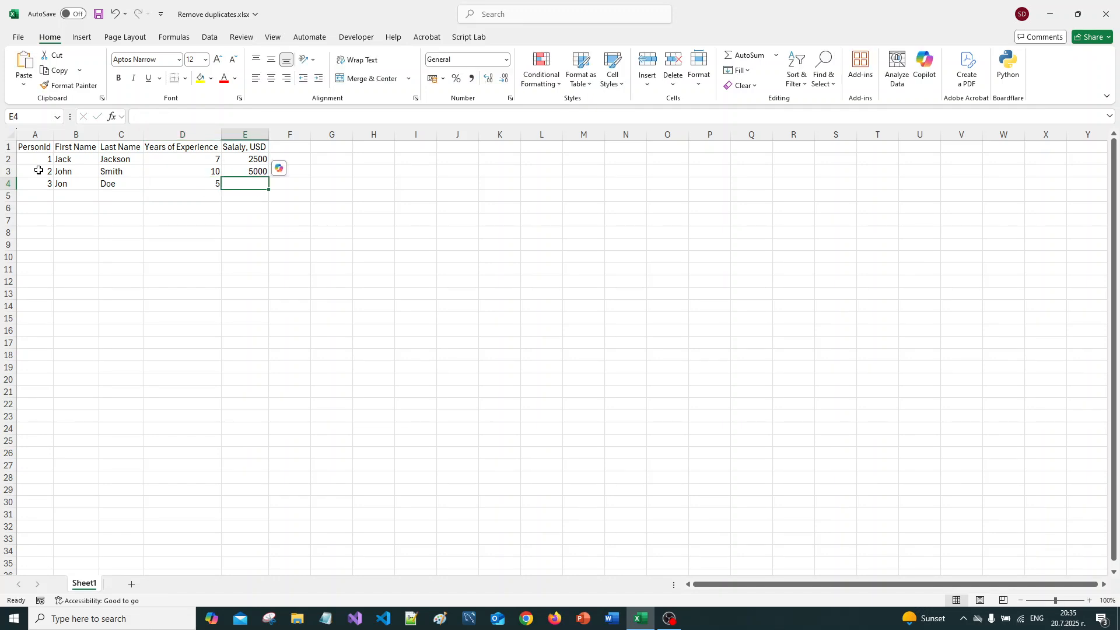
type("1500")
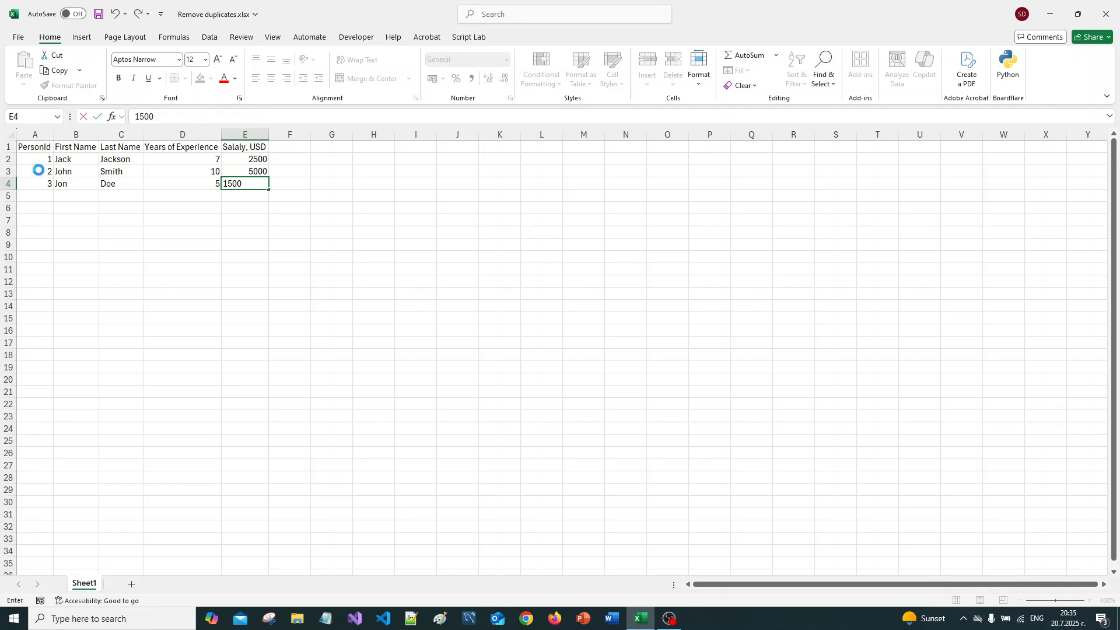
key("Return")
Step: Start a duplicate of the row 4 record in row 5 with PersonId 3 and the same first and last name
key("Left")
key("Left")
key("Left")
key("Left")
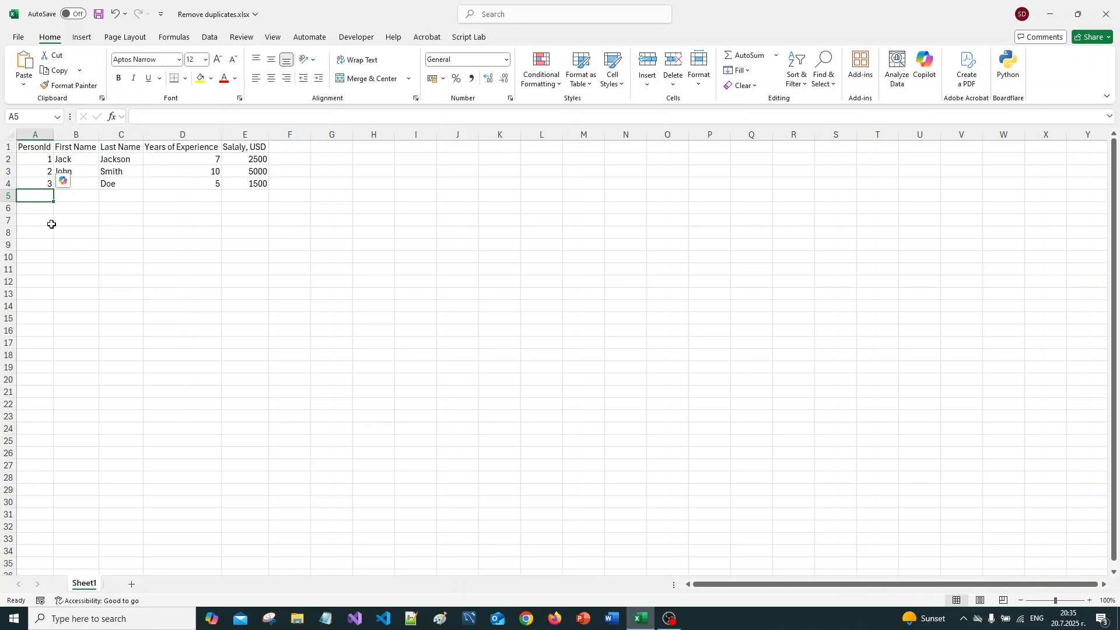
left_click_drag(45, 181, 251, 183)
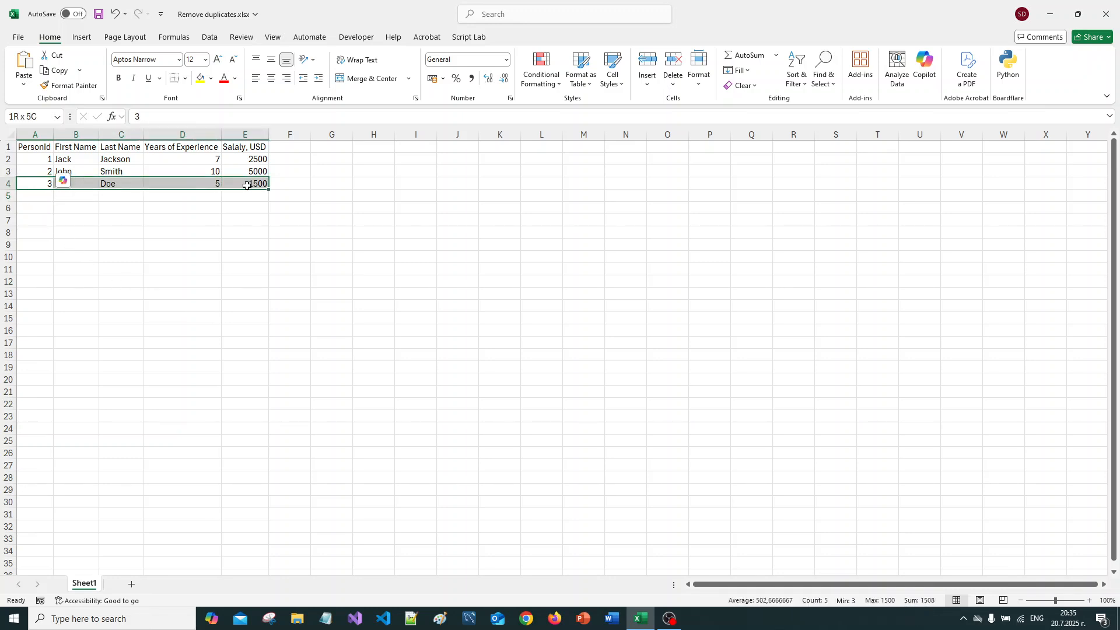
left_click(38, 198)
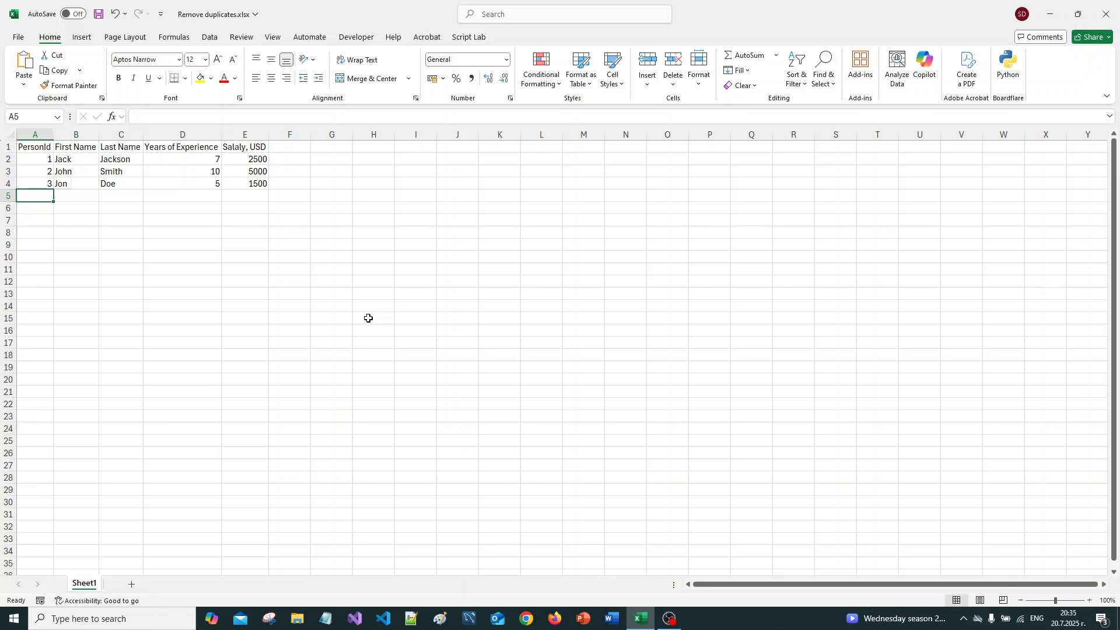
type("3")
key("Tab")
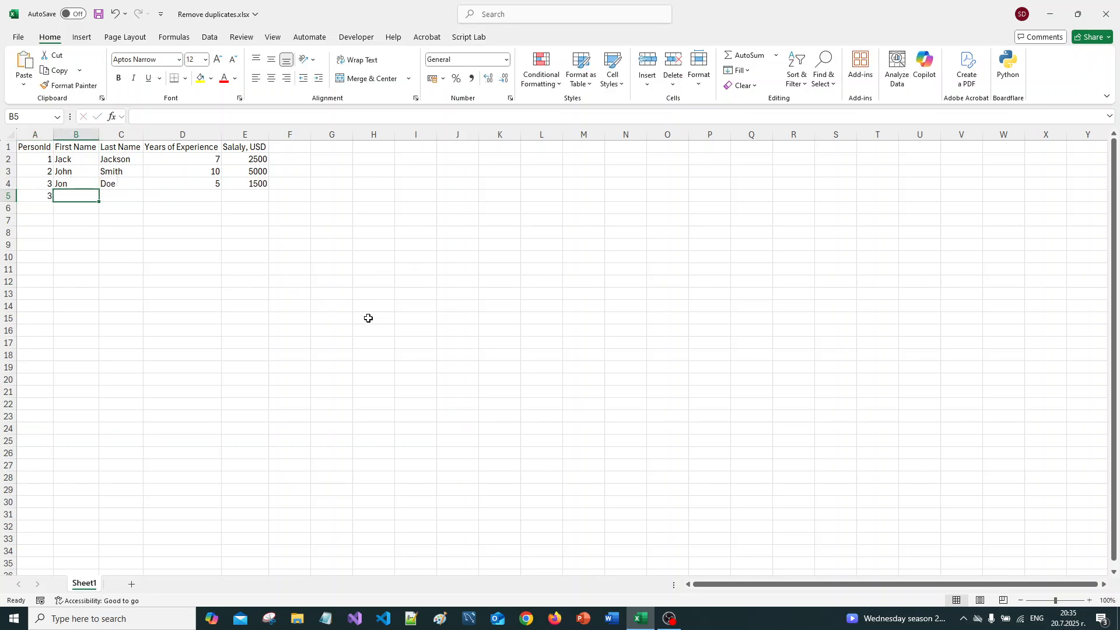
type("Jon")
key("Tab")
type("Doe")
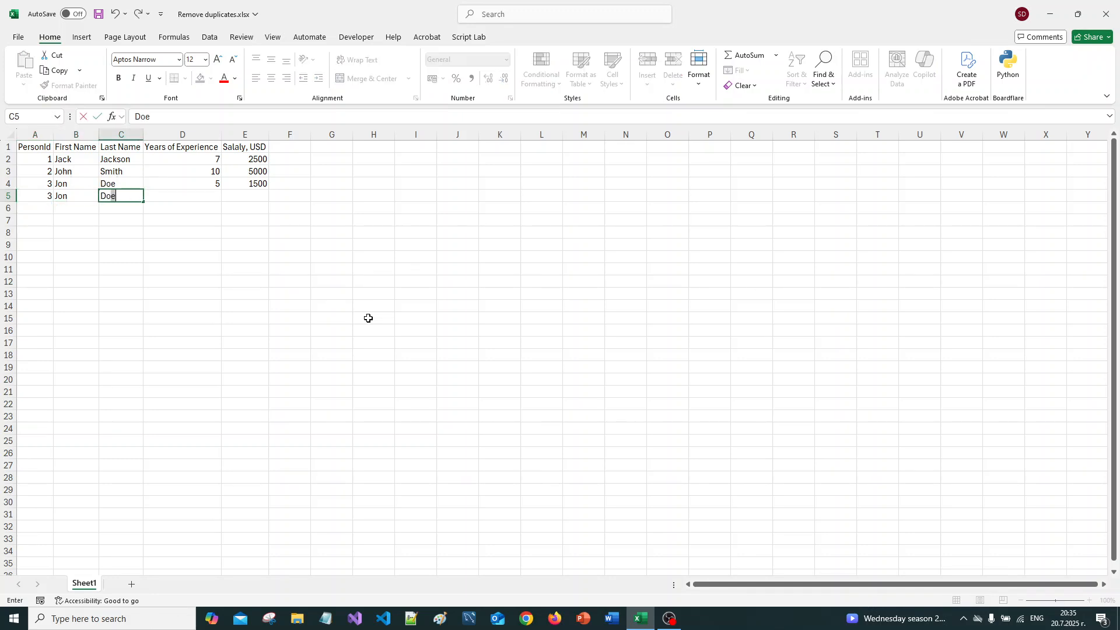
key("Tab")
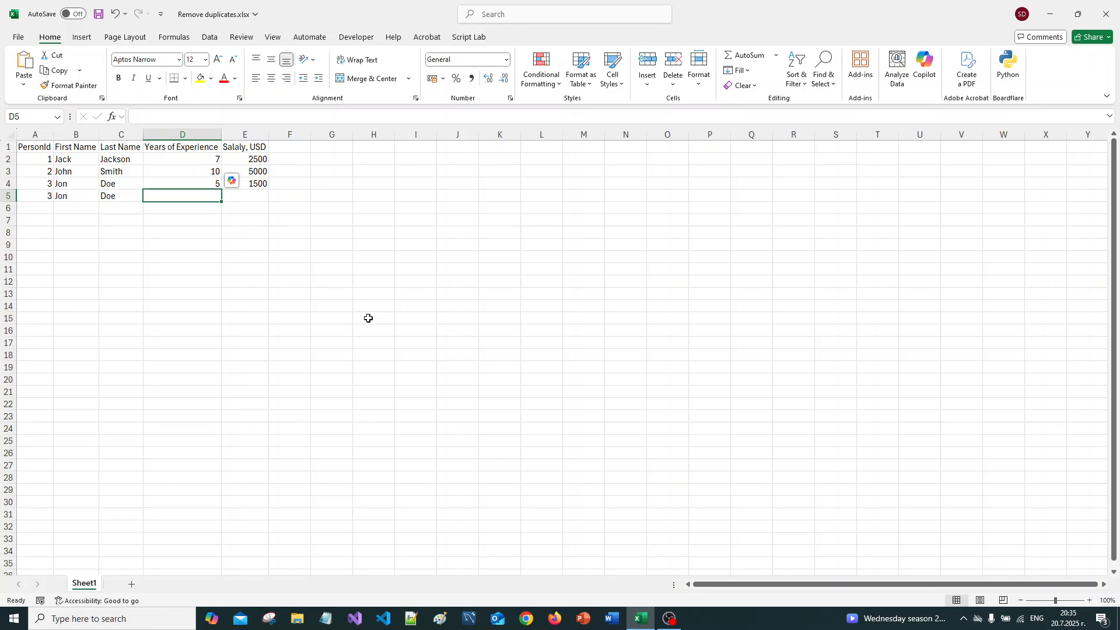
Step: Complete the duplicate record in row 5 with 5 years of experience and a salary of 1500
type("5")
key("Tab")
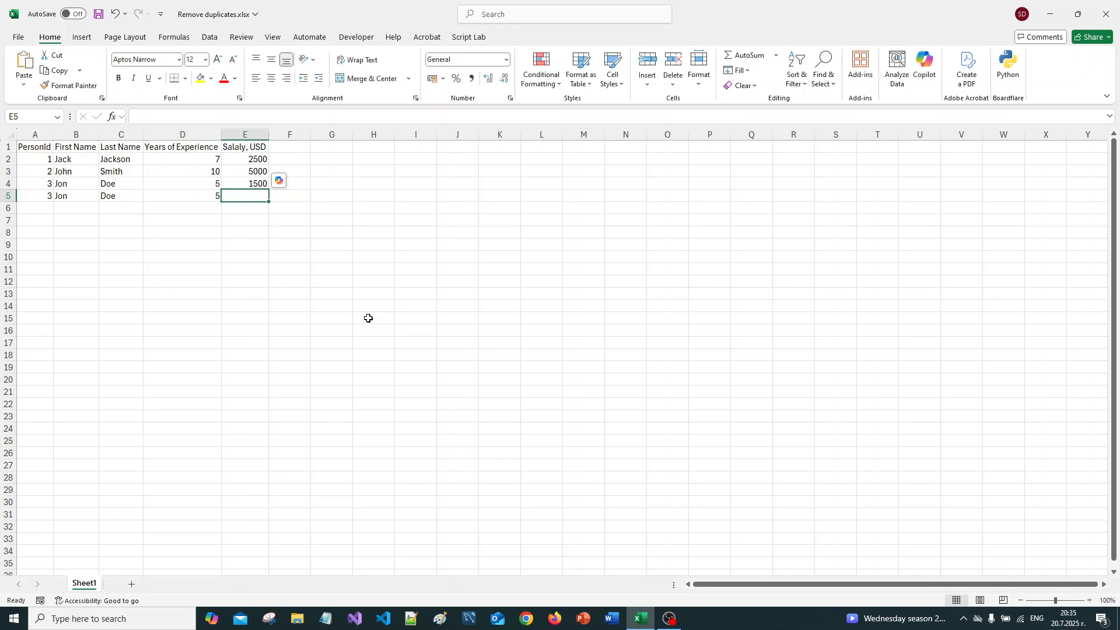
type("1500")
key("Return")
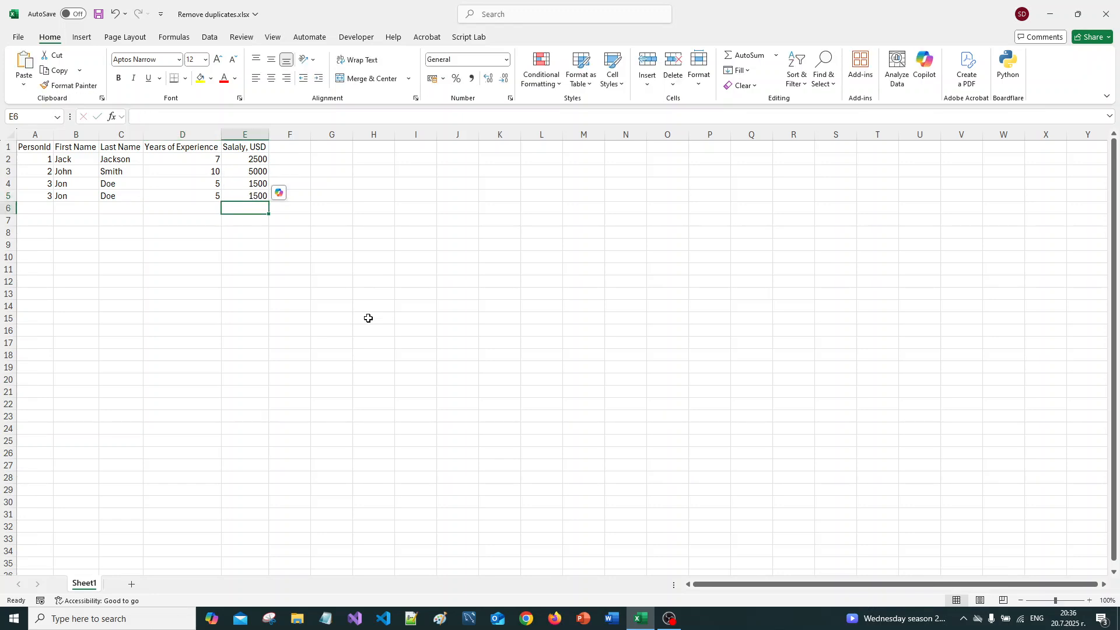
Step: Start the record in row 6 with PersonId 4 and the person's first and last name
key("Left")
key("Left")
key("Left")
key("Left")
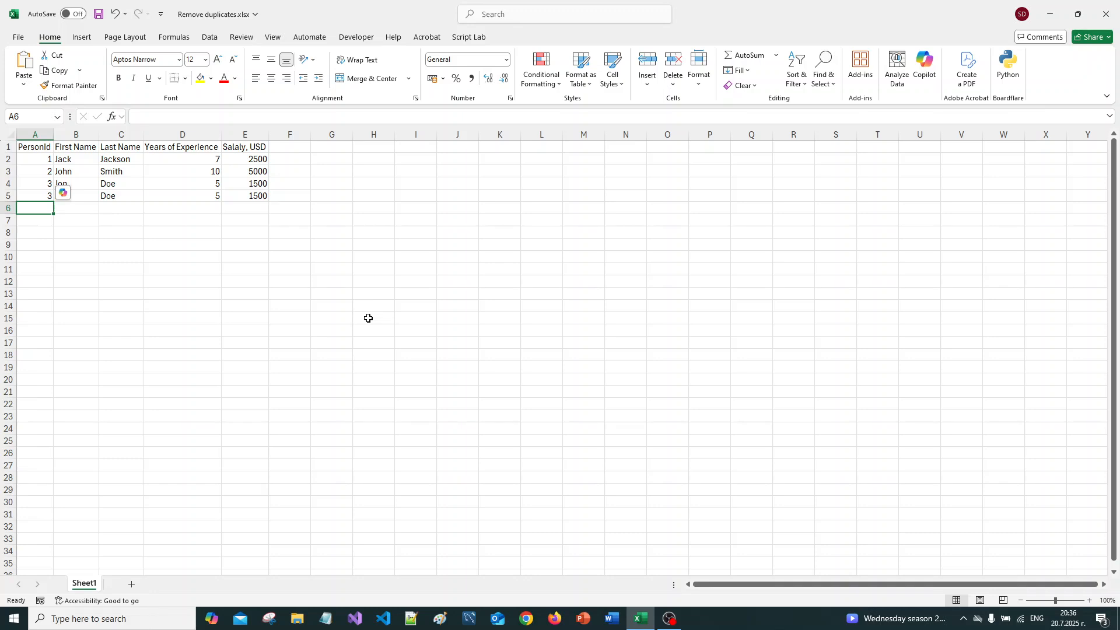
type("4")
key("Tab")
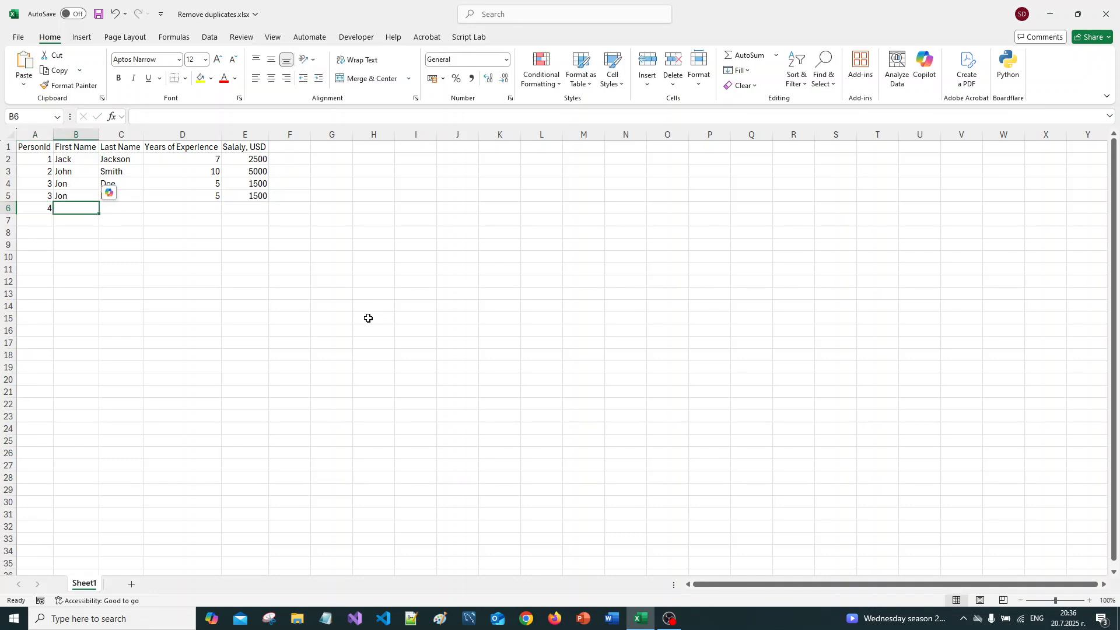
type("Jony")
key("Tab")
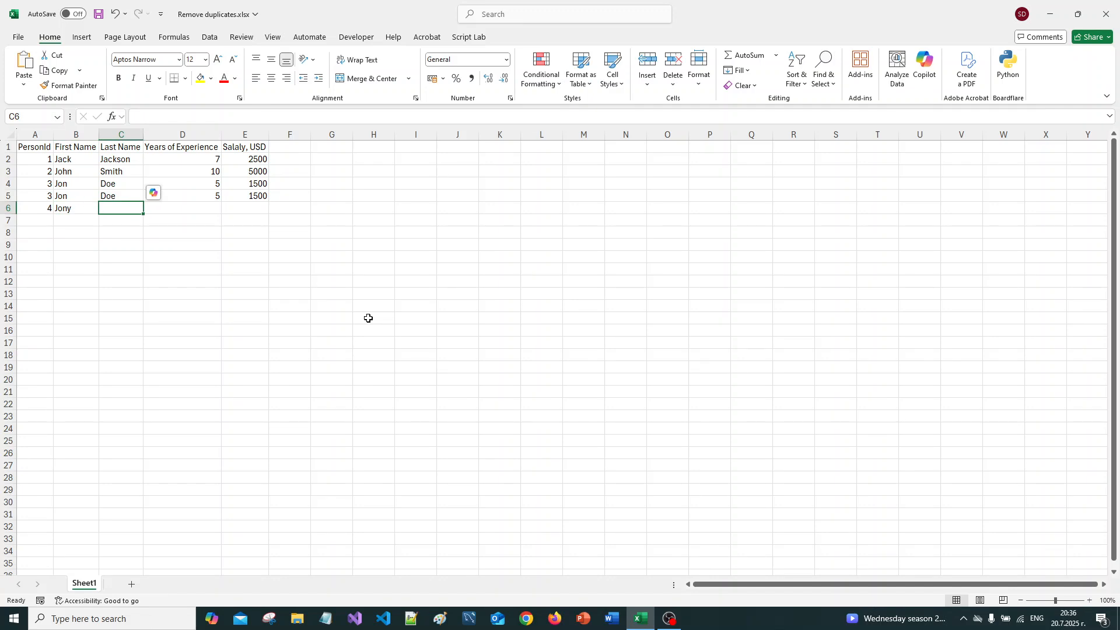
type("Jones")
key("Tab")
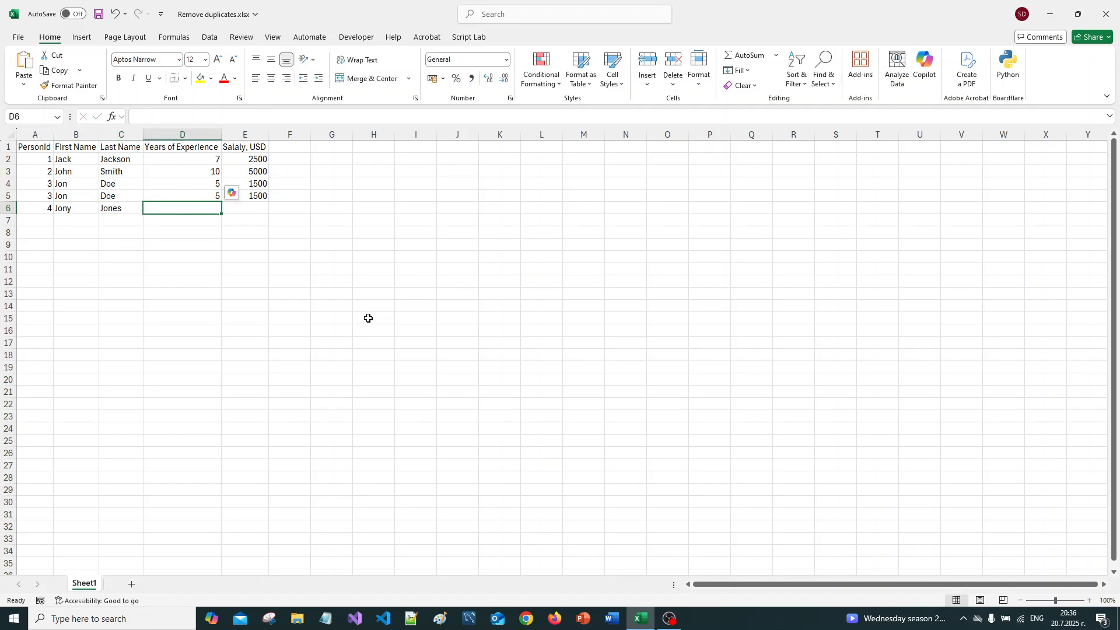
Step: Complete the record in row 6 with 3 years of experience and a salary of 1250
type("3")
key("Tab")
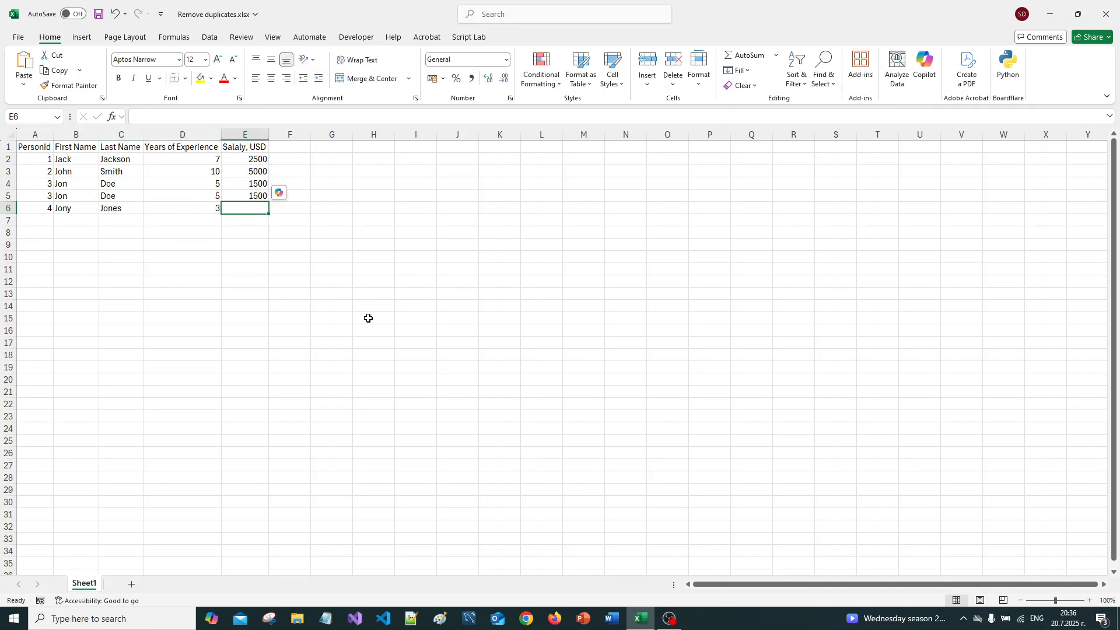
type("1")
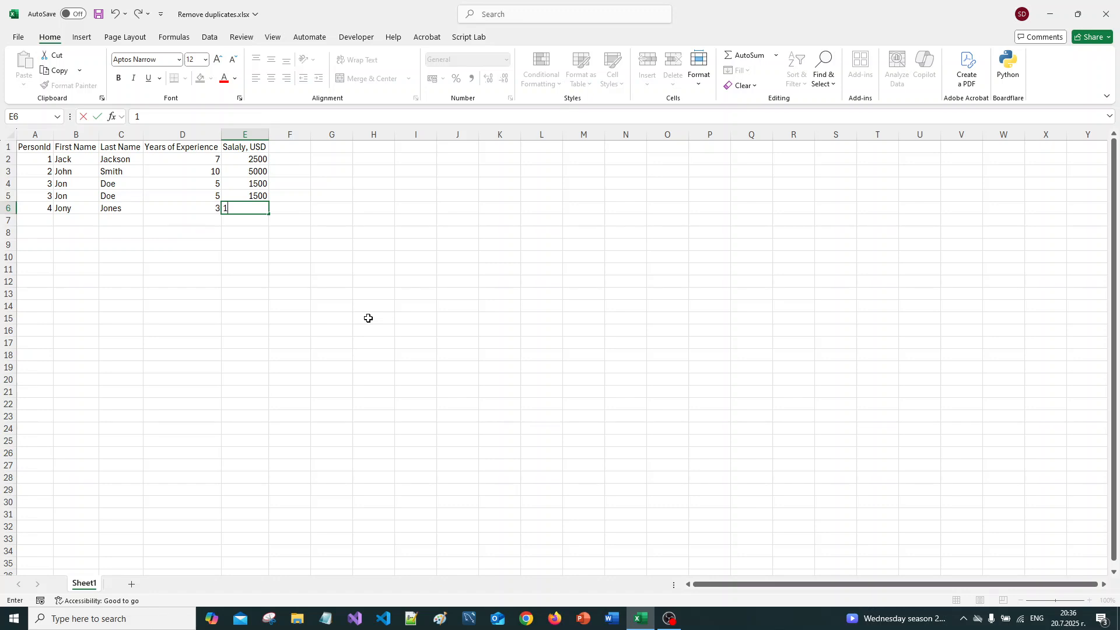
type("250")
key("Return")
Step: Start the record in row 7 with PersonId 5 and the person's first and last name
key("Left")
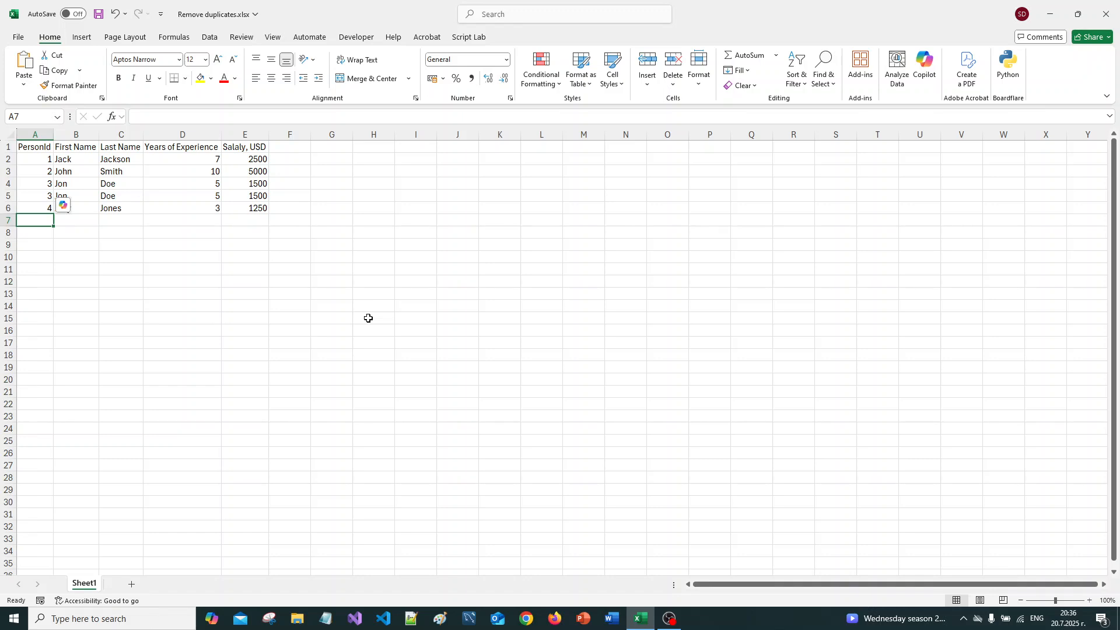
type("5")
key("Tab")
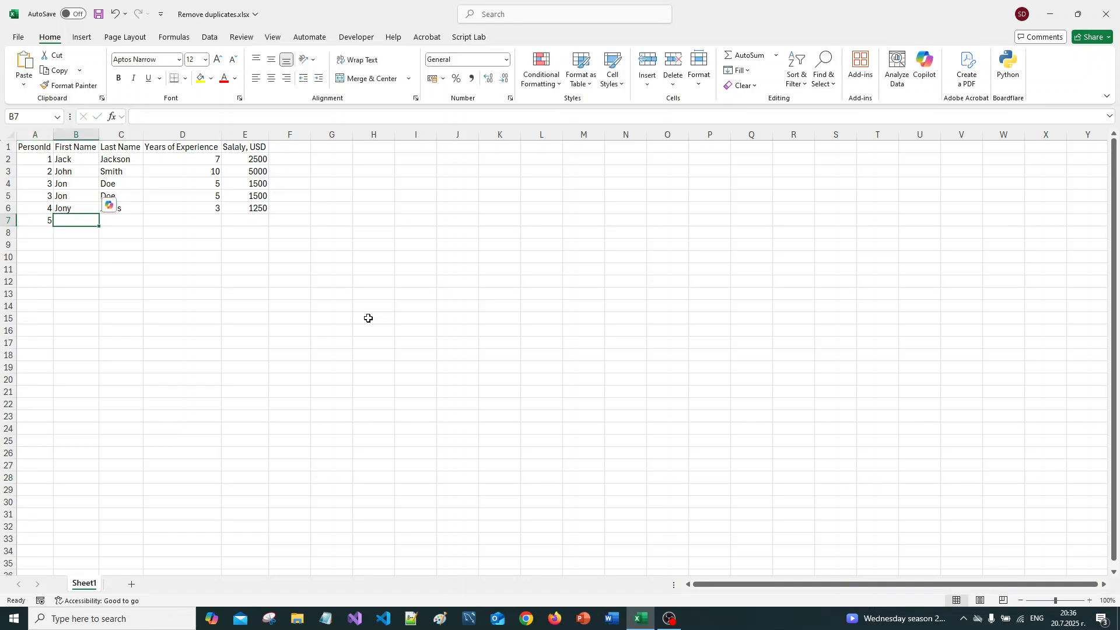
type("Jonny")
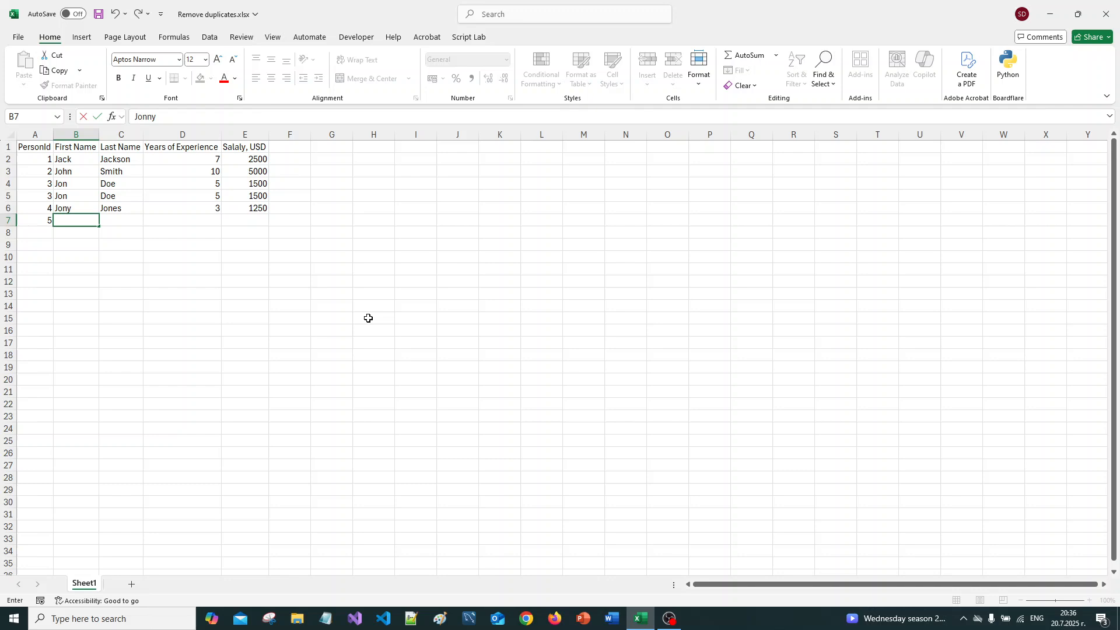
key("Tab")
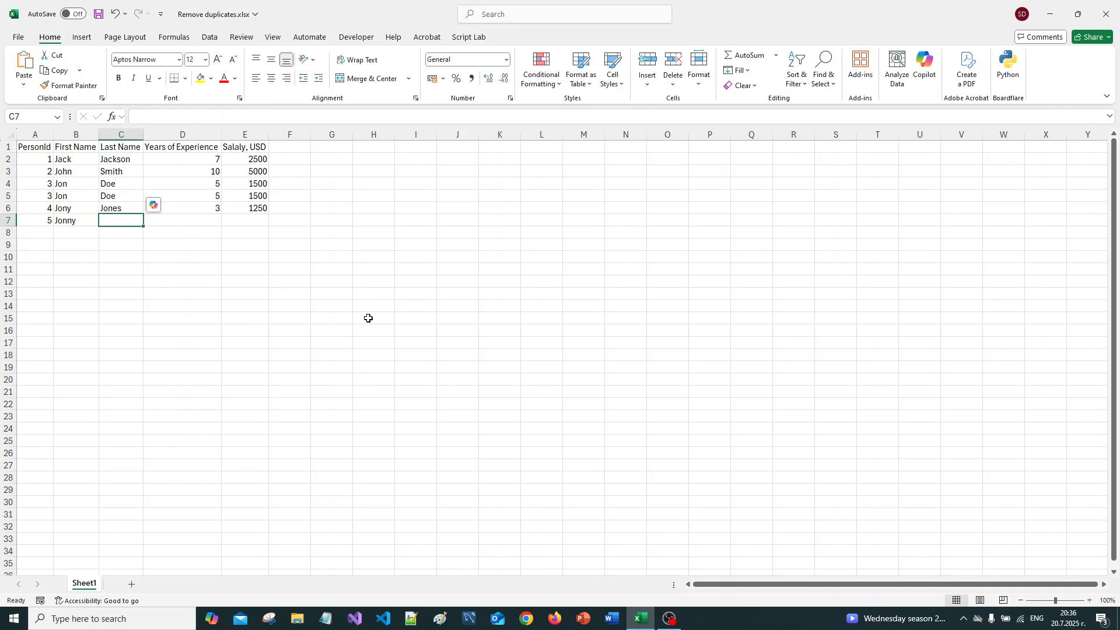
type("Jonson")
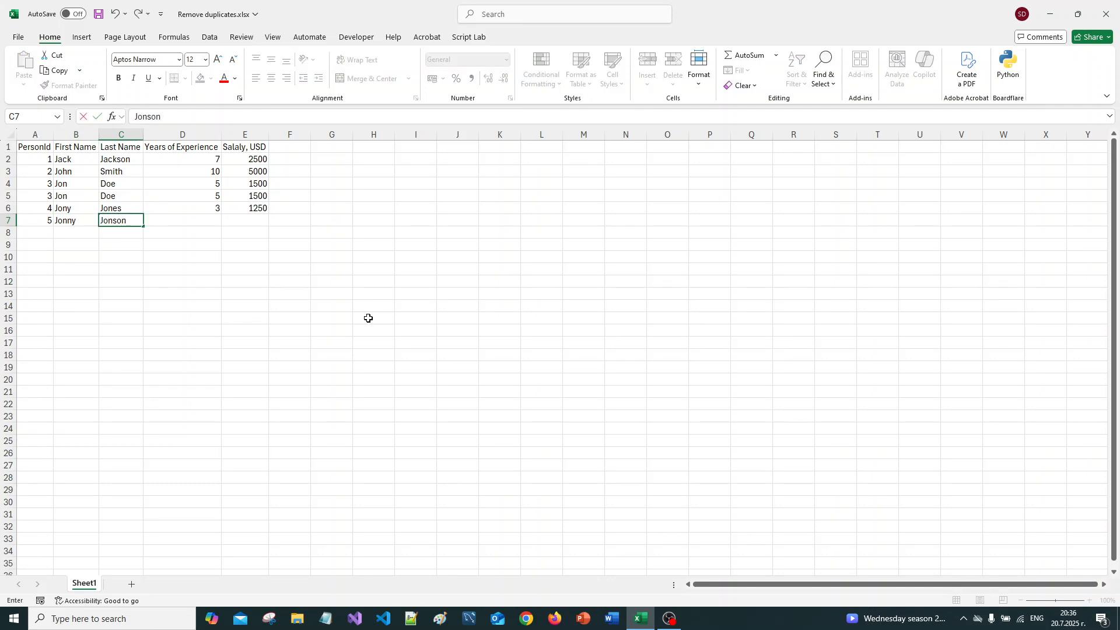
key("Tab")
Step: Complete the record in row 7 with 1 year of experience and a salary of 1000
type("1")
key("Tab")
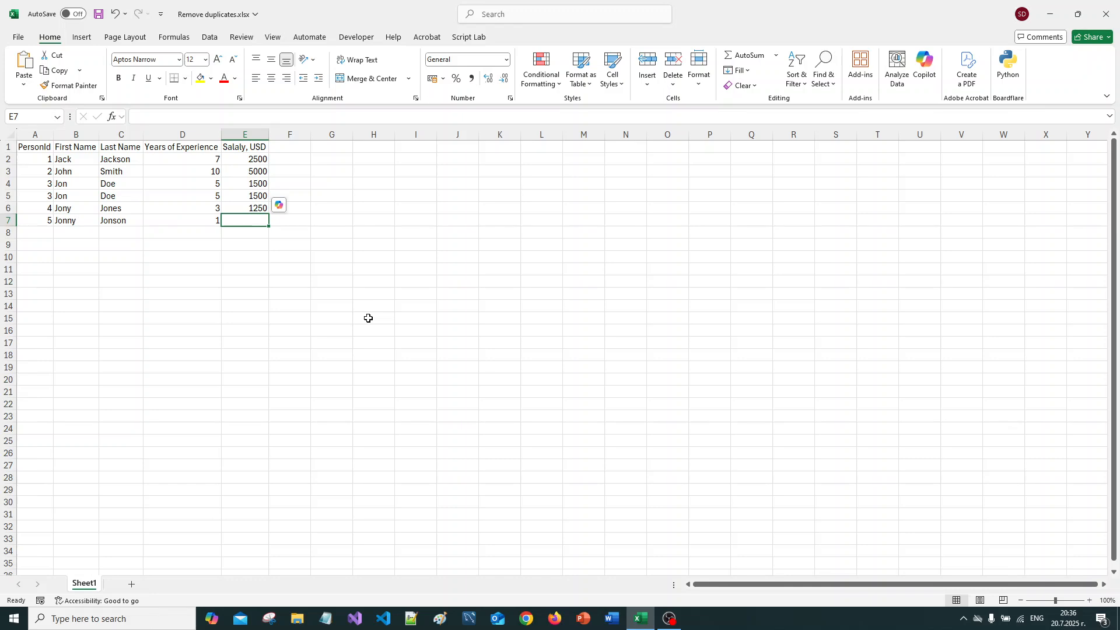
type("1000")
key("Return")
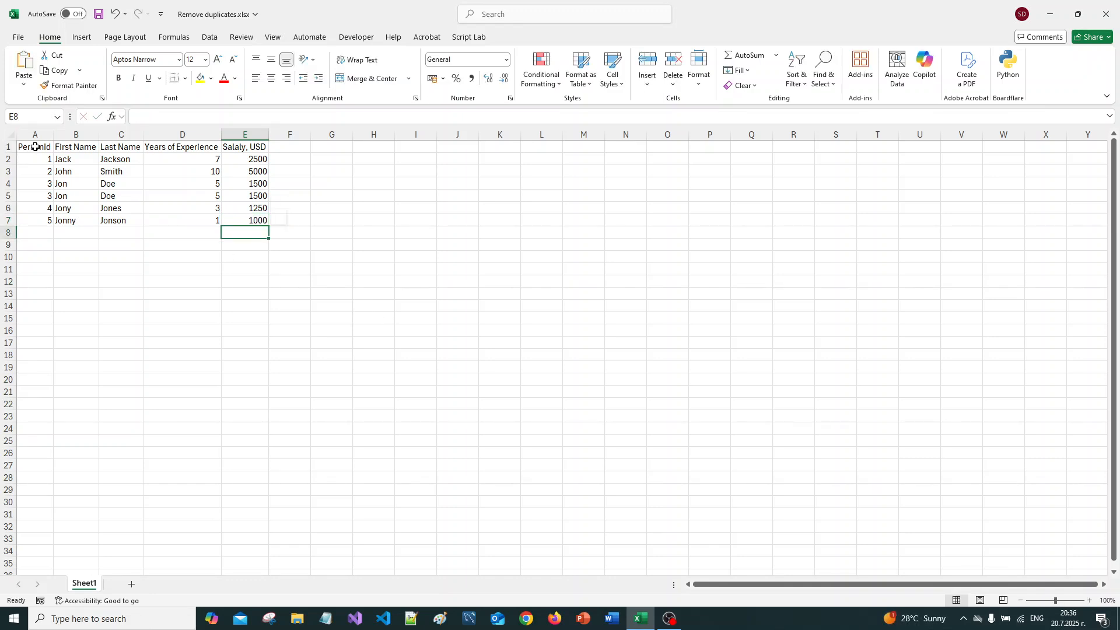
Step: Apply All Borders to the whole table in A1:E7
left_click_drag(32, 146, 257, 224)
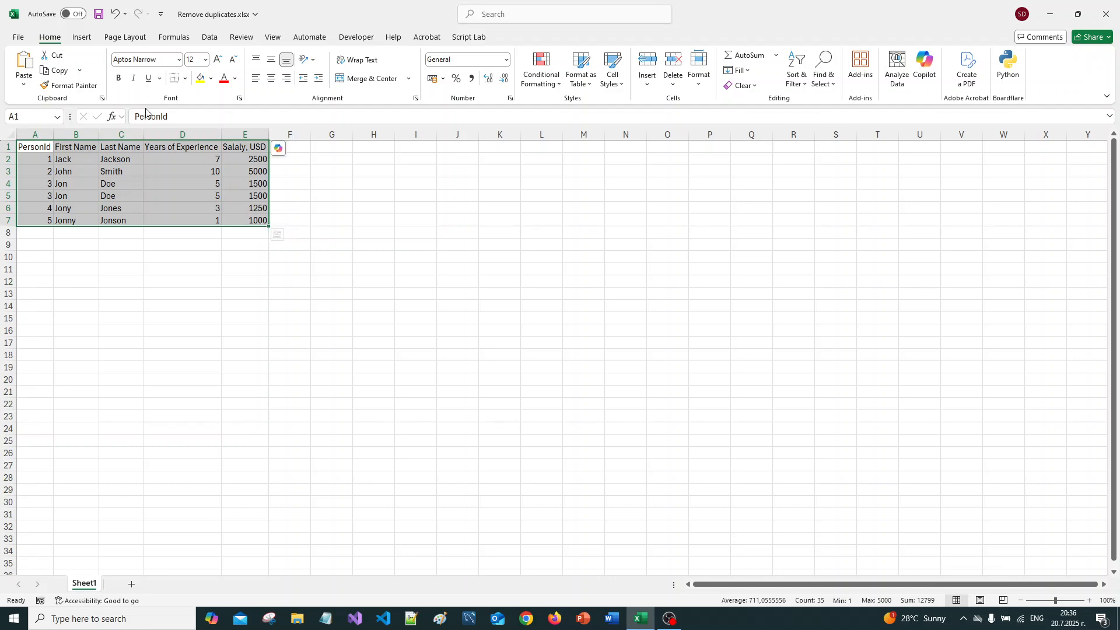
left_click(188, 82)
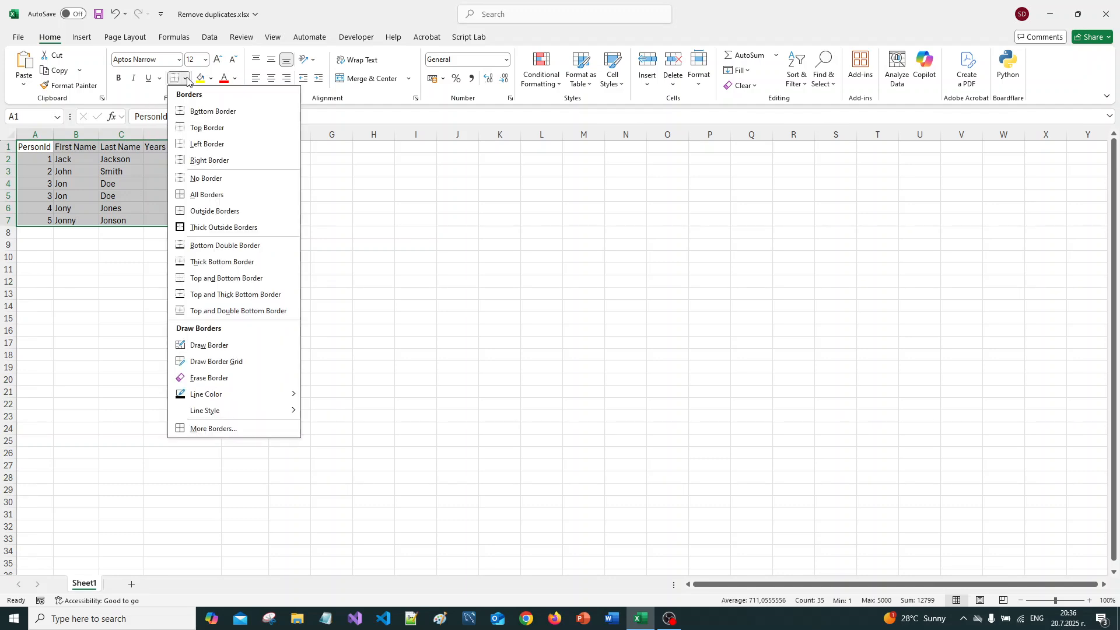
left_click(171, 194)
Step: Make the header row A1:E1 bold and save the workbook
left_click_drag(38, 146, 264, 149)
left_click(119, 79)
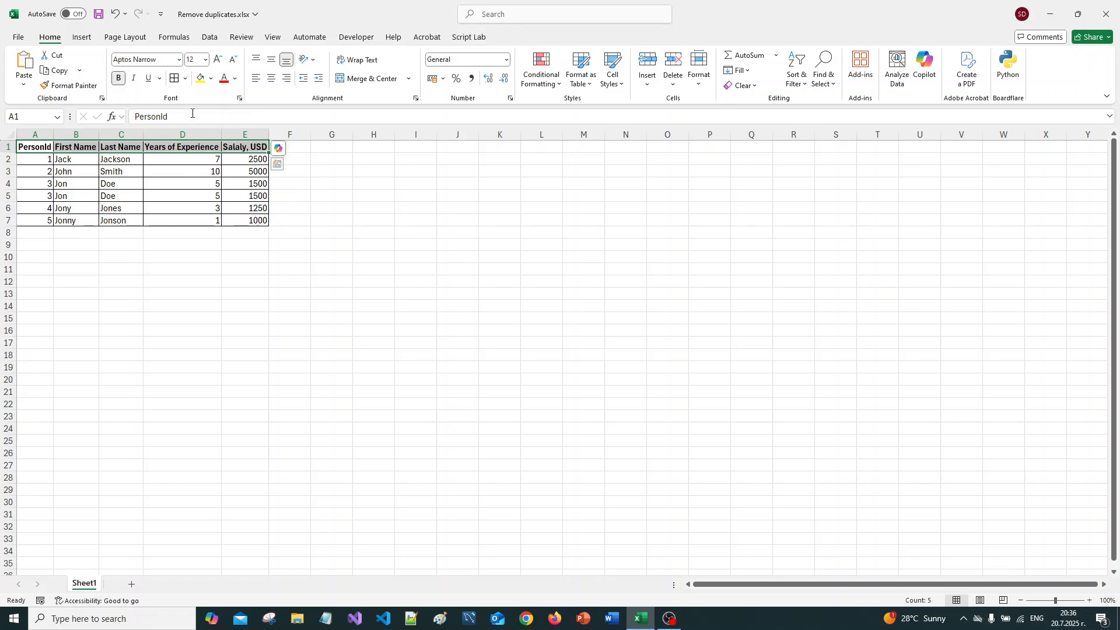
left_click(295, 149)
key("ctrl+s")
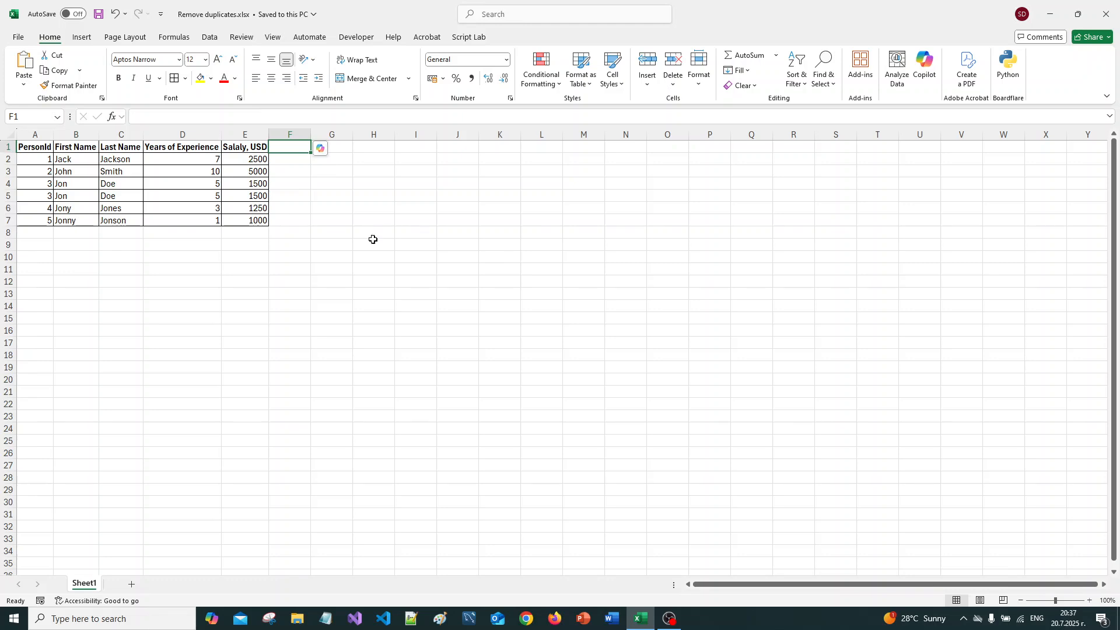
left_click_drag(35, 159, 242, 219)
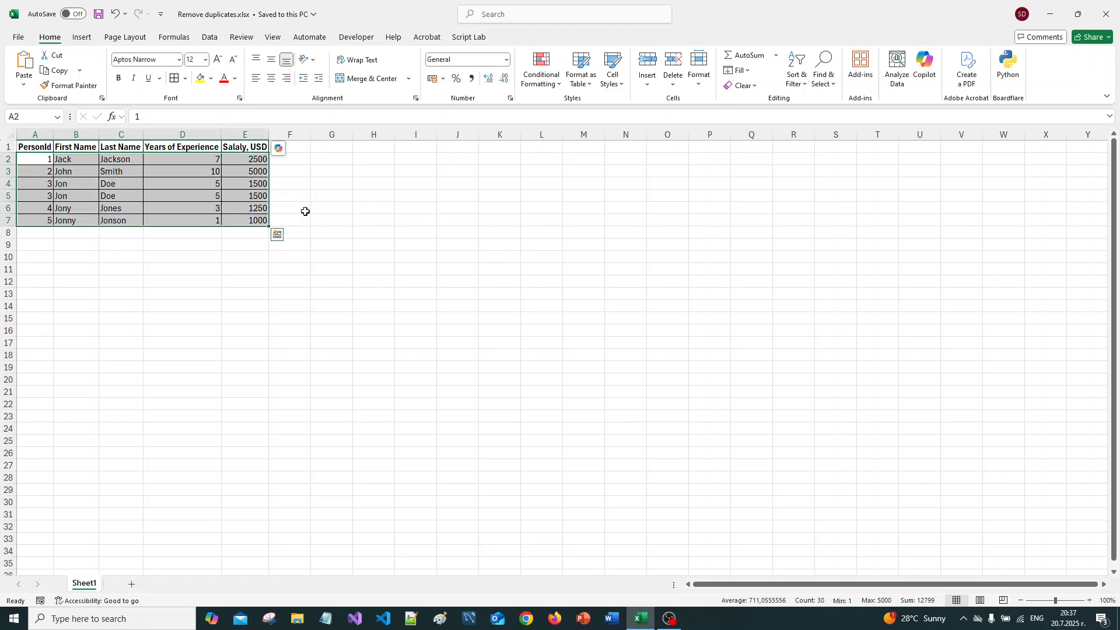
left_click(325, 207)
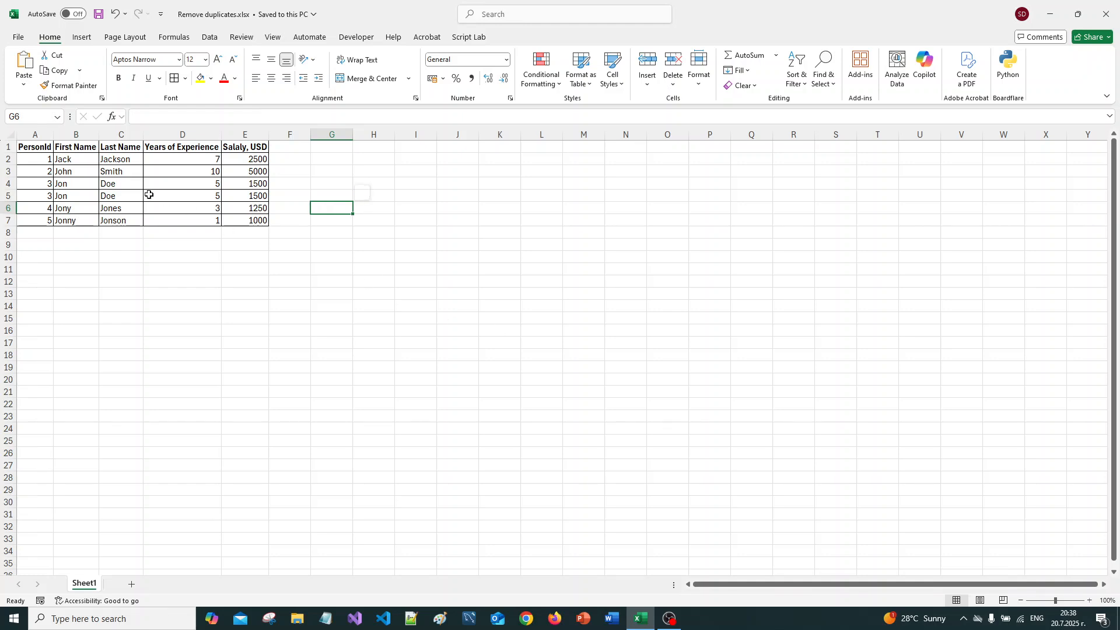
Step: Remove duplicate rows from columns A through E, treating the data as having headers and comparing all five columns, and save the workbook
left_click(35, 135)
left_click_drag(36, 134, 239, 139)
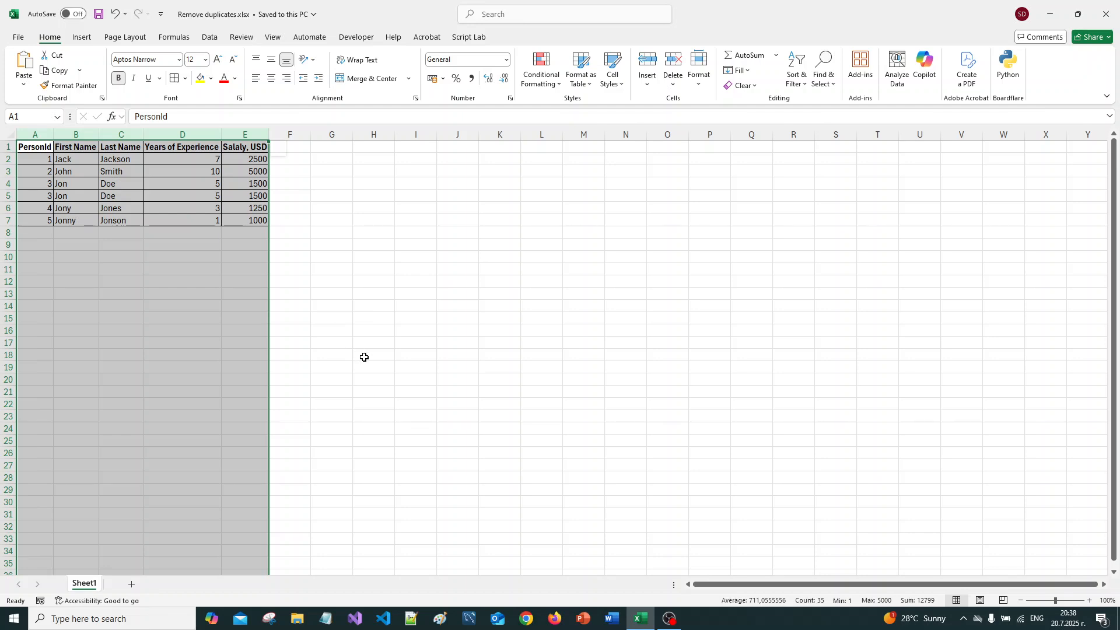
left_click(211, 39)
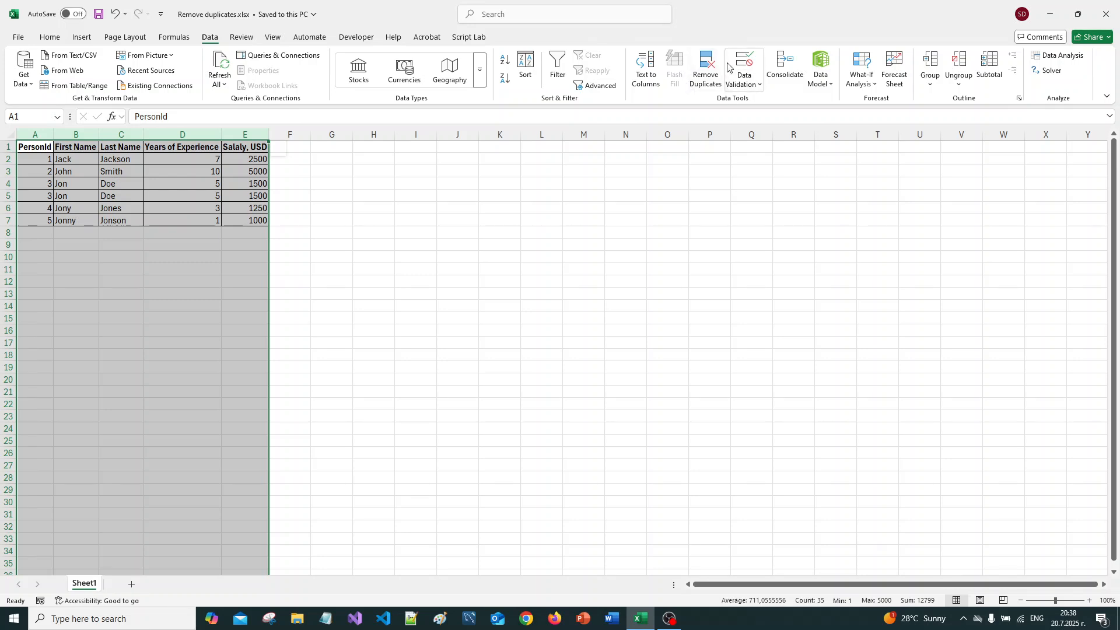
left_click(705, 88)
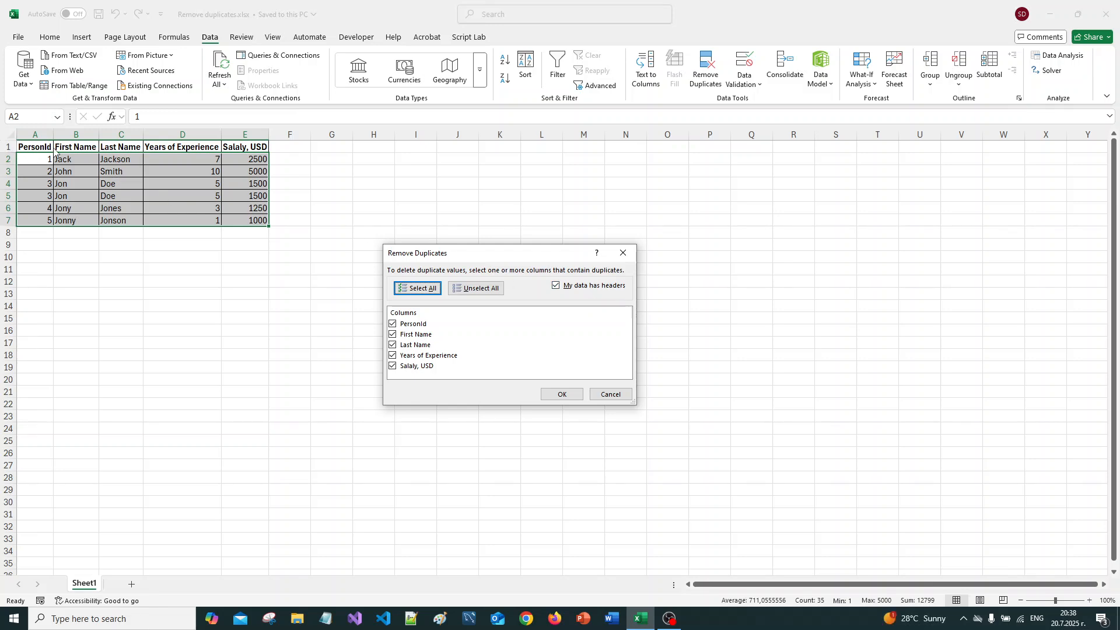
left_click(570, 396)
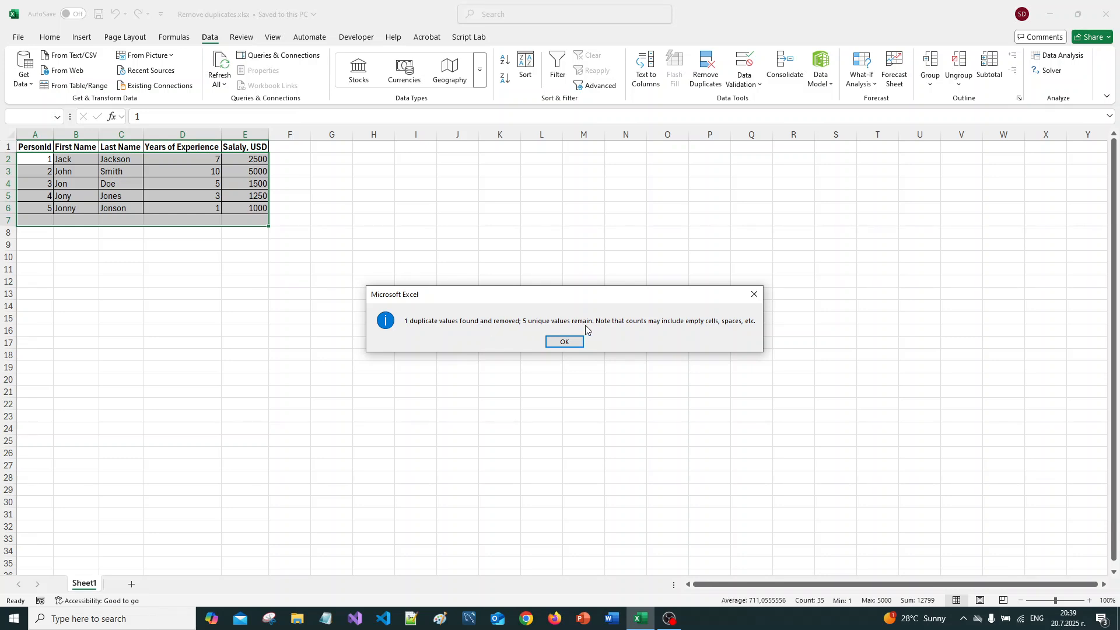
left_click(566, 342)
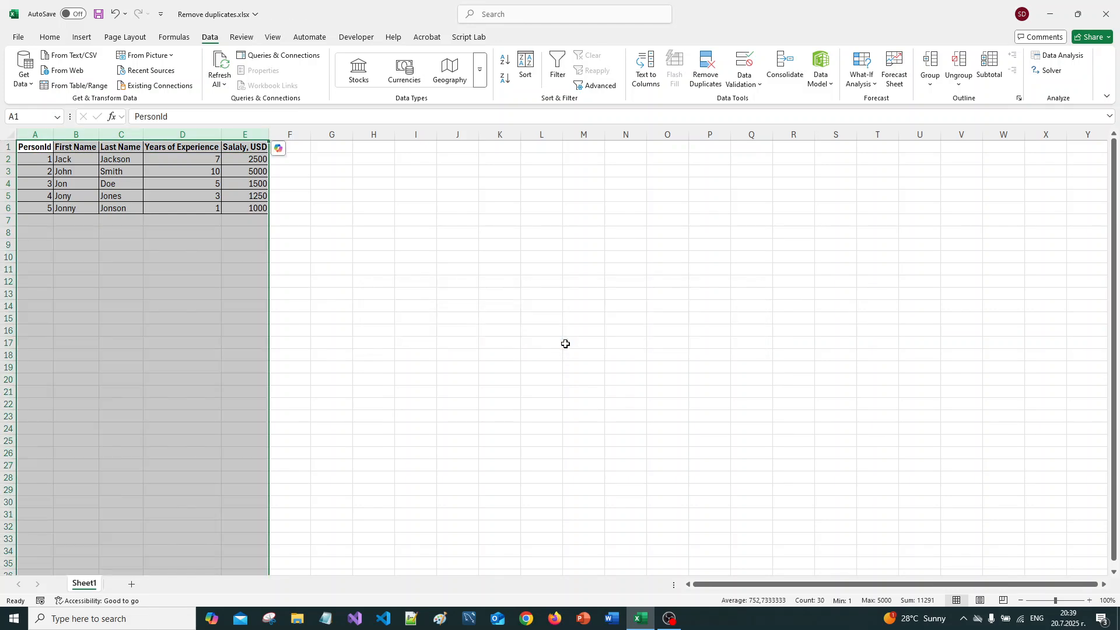
left_click(290, 159)
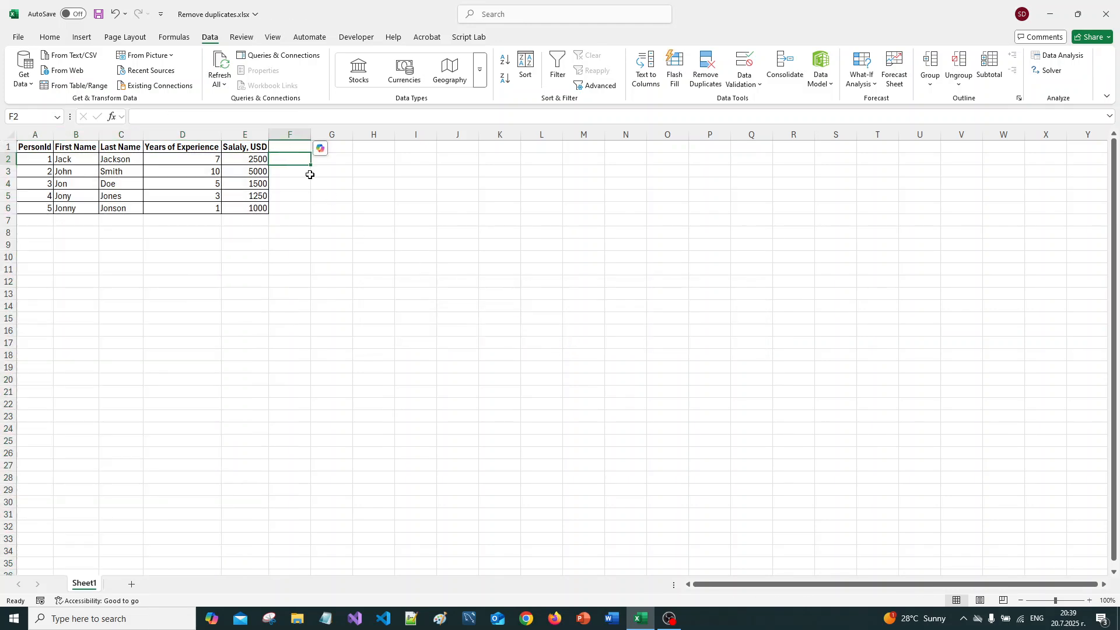
left_click(98, 14)
Step: Examine the deduplicated table, checking the record with PersonId 3, the PersonId column and the remaining columns for repeated values
left_click_drag(38, 183, 257, 183)
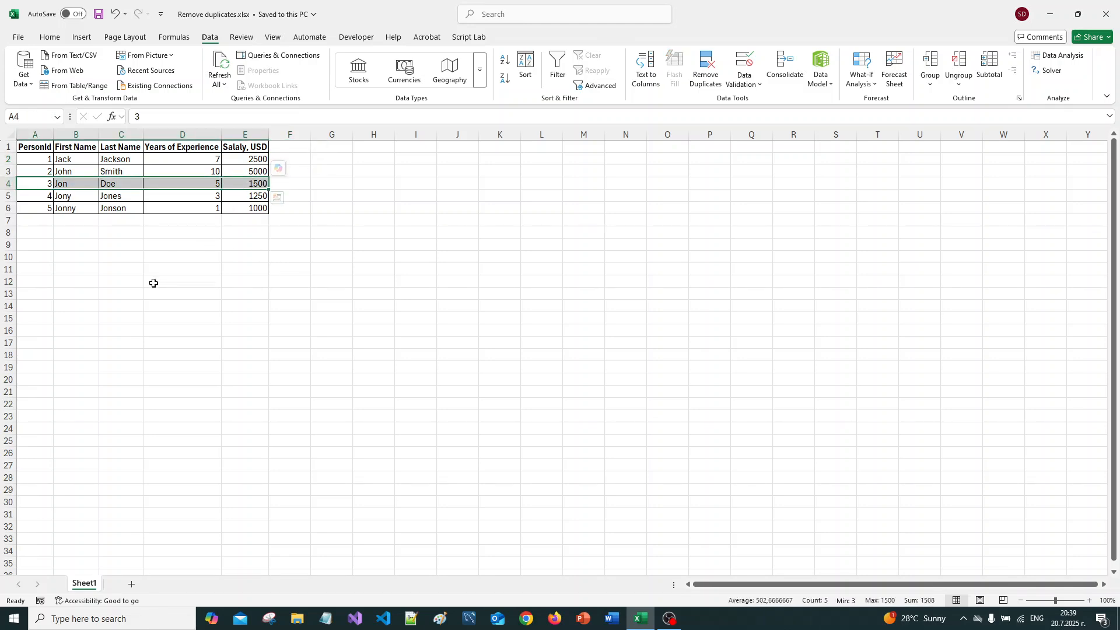
left_click(175, 245)
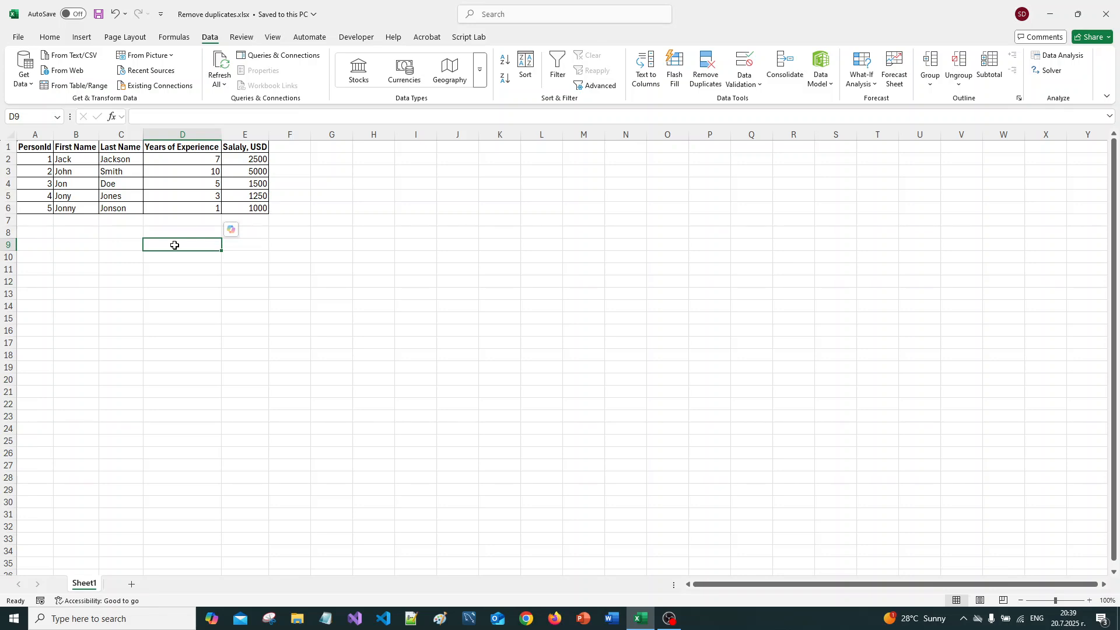
left_click_drag(24, 183, 261, 183)
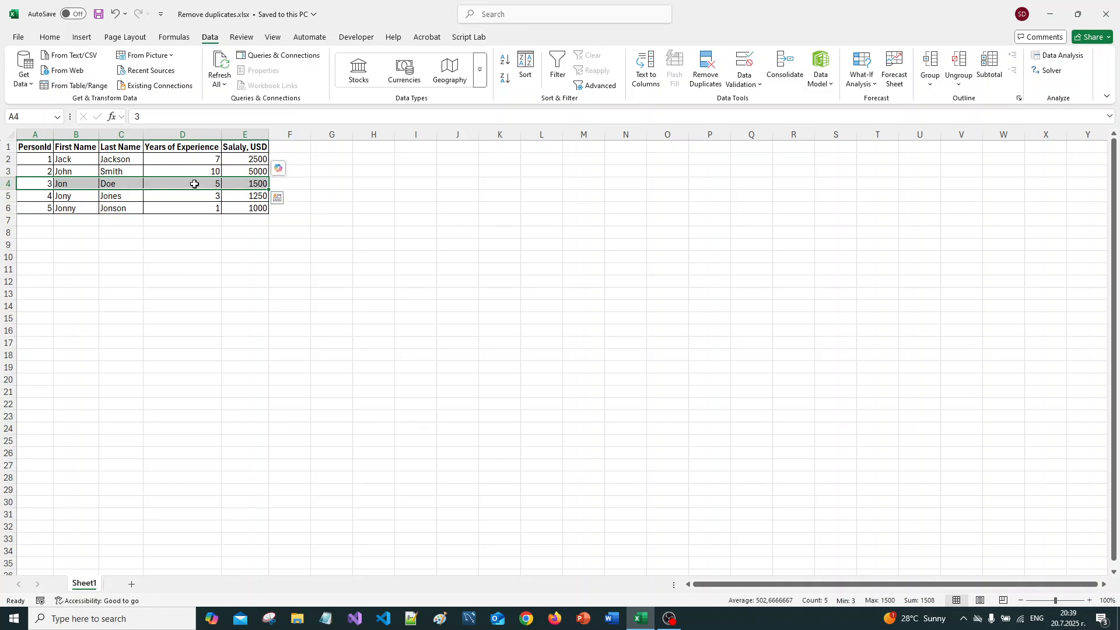
left_click(216, 241)
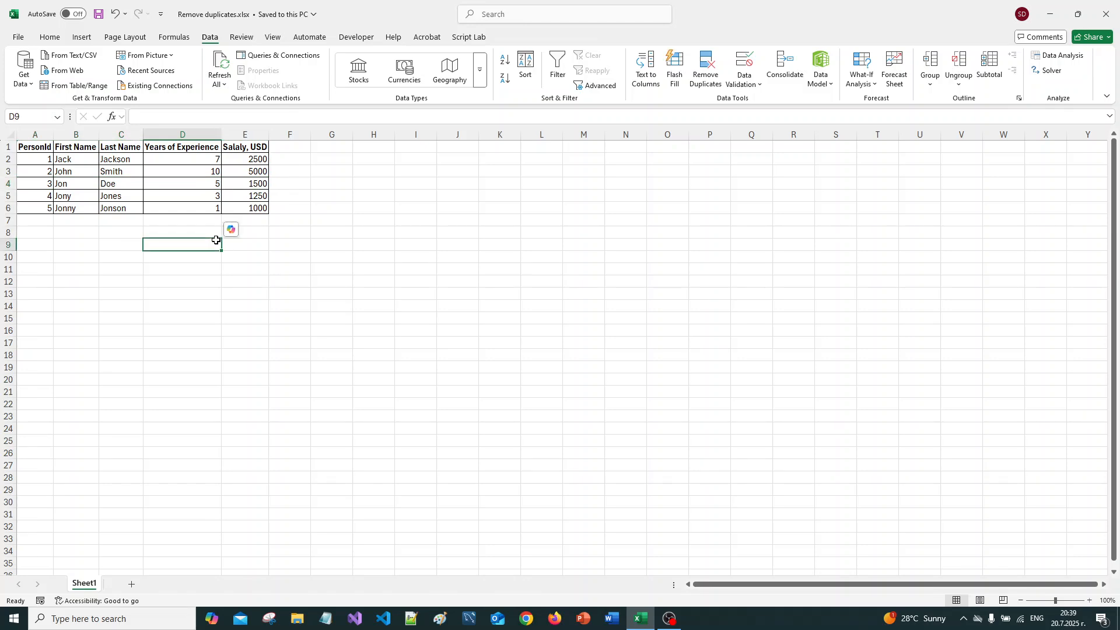
left_click(288, 231)
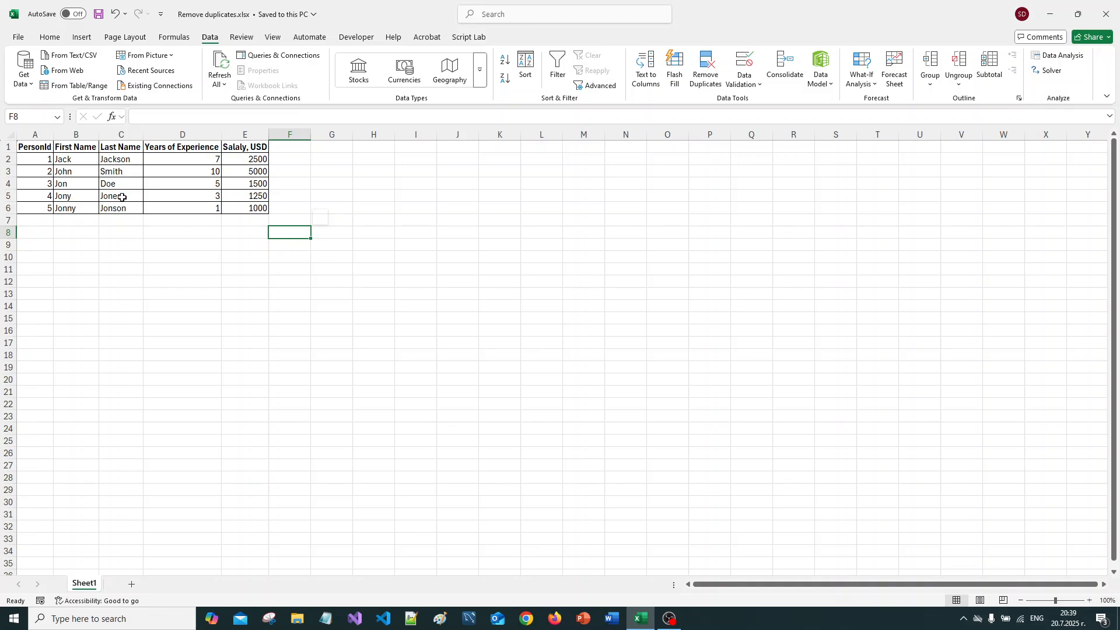
left_click(24, 158)
left_click_drag(24, 157, 30, 207)
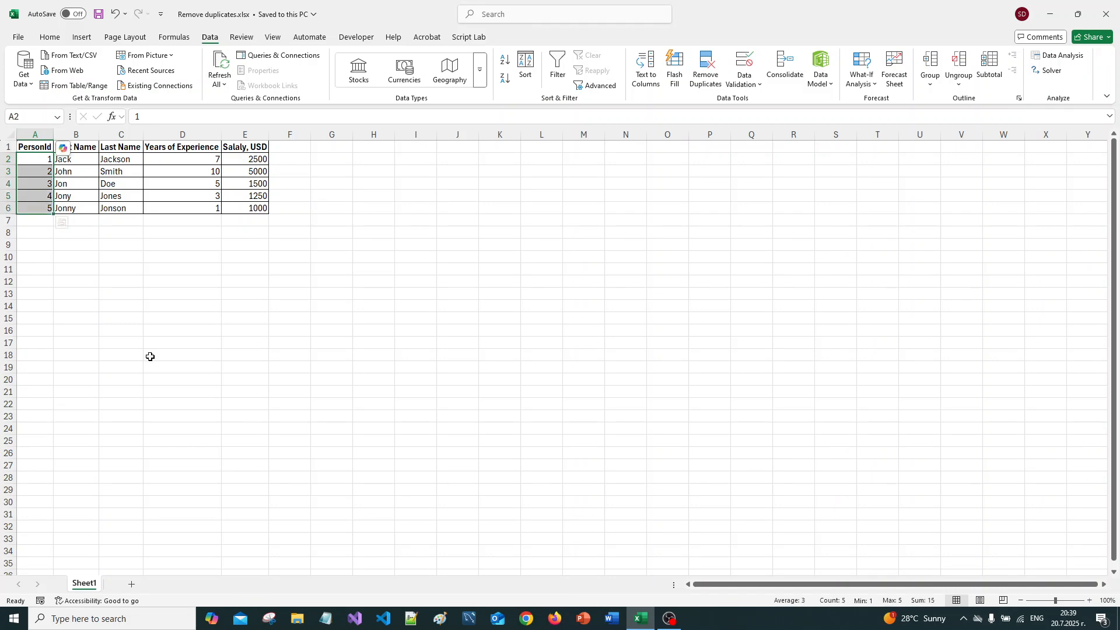
left_click_drag(82, 163, 226, 206)
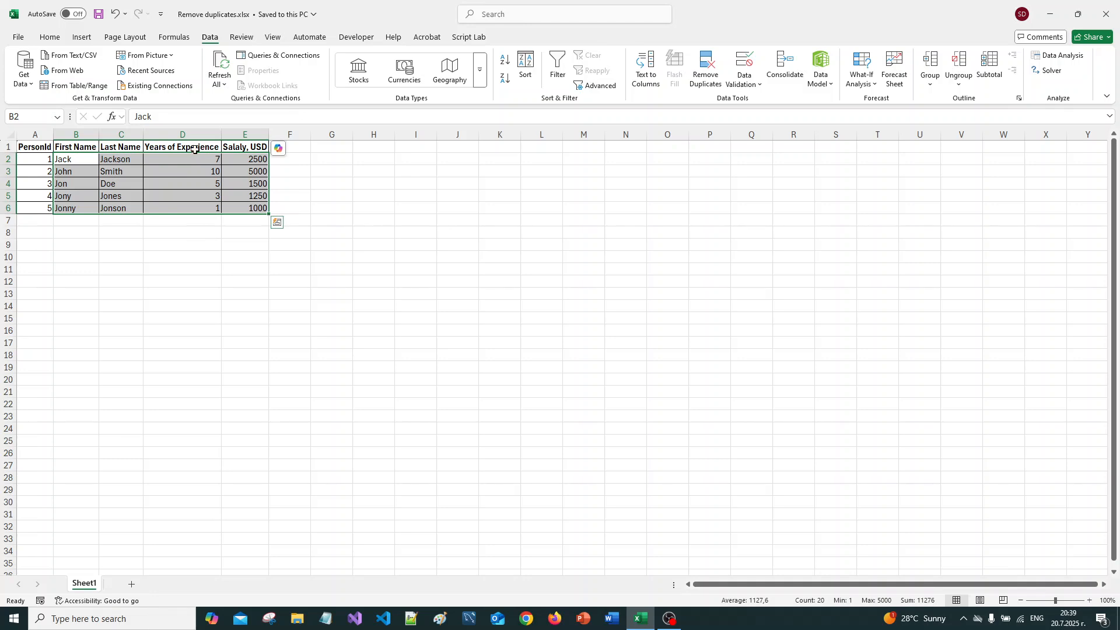
left_click_drag(189, 158, 191, 209)
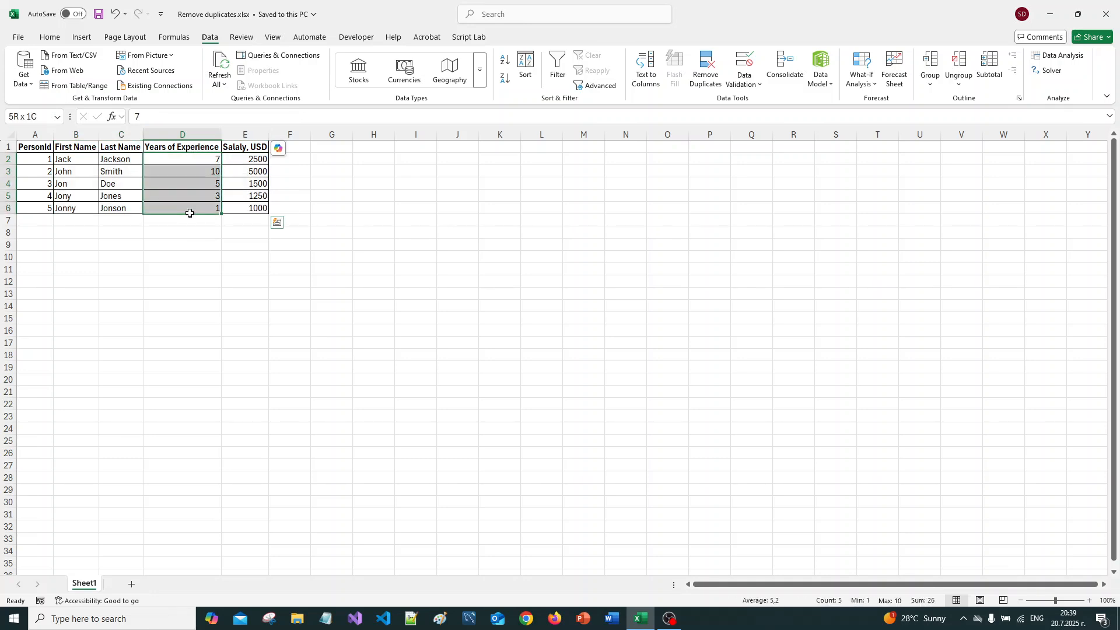
left_click(166, 277)
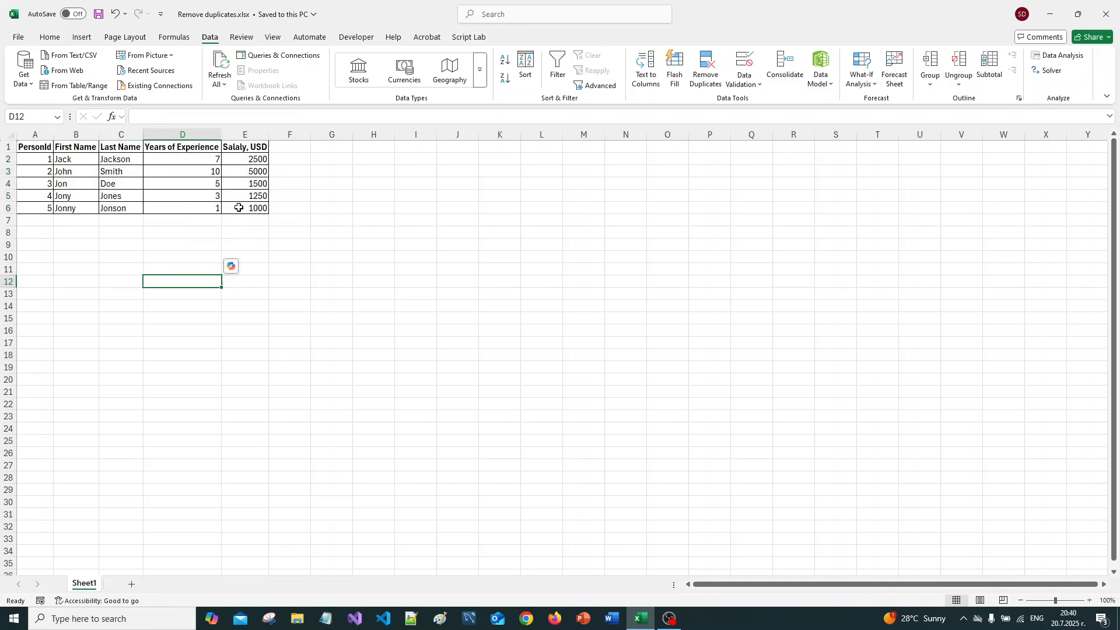
Step: Save the deduplicated workbook and close it
left_click(286, 222)
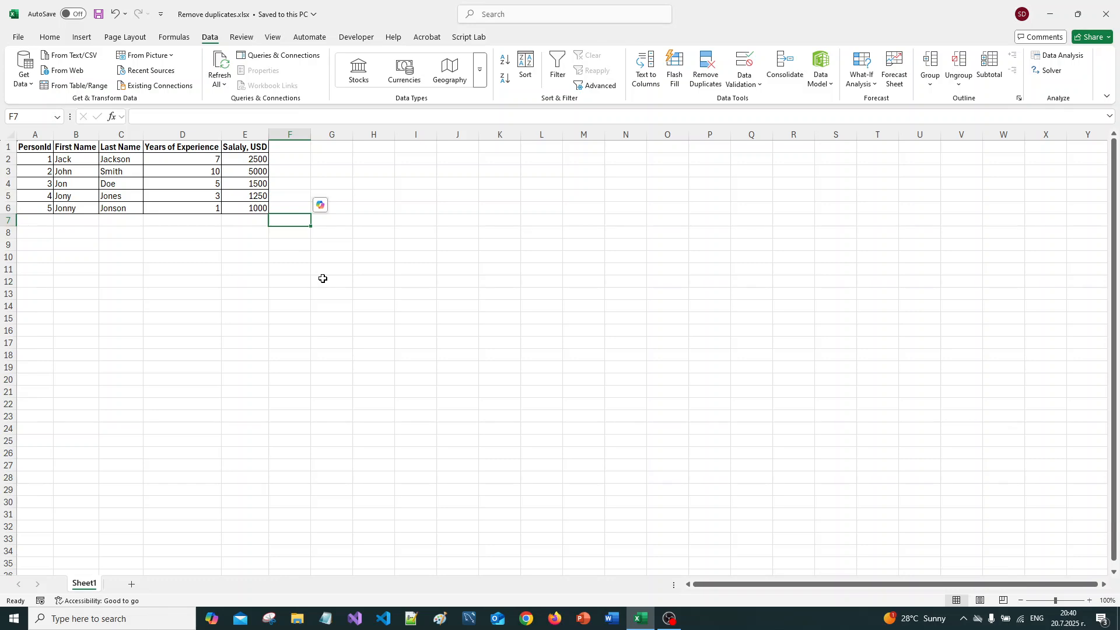
left_click(99, 15)
left_click(1104, 20)
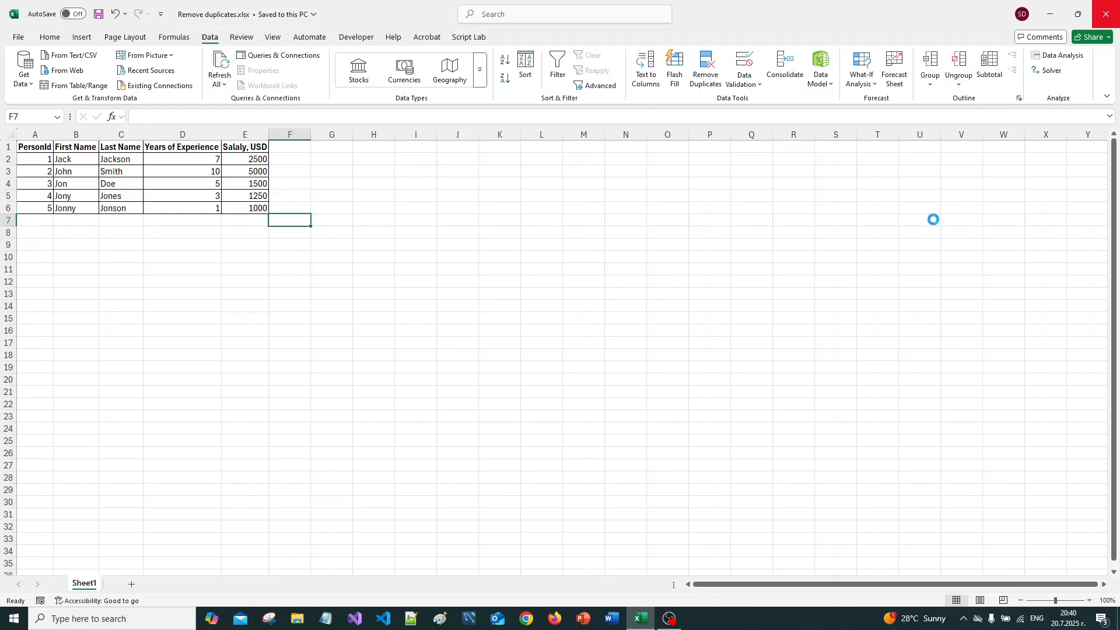